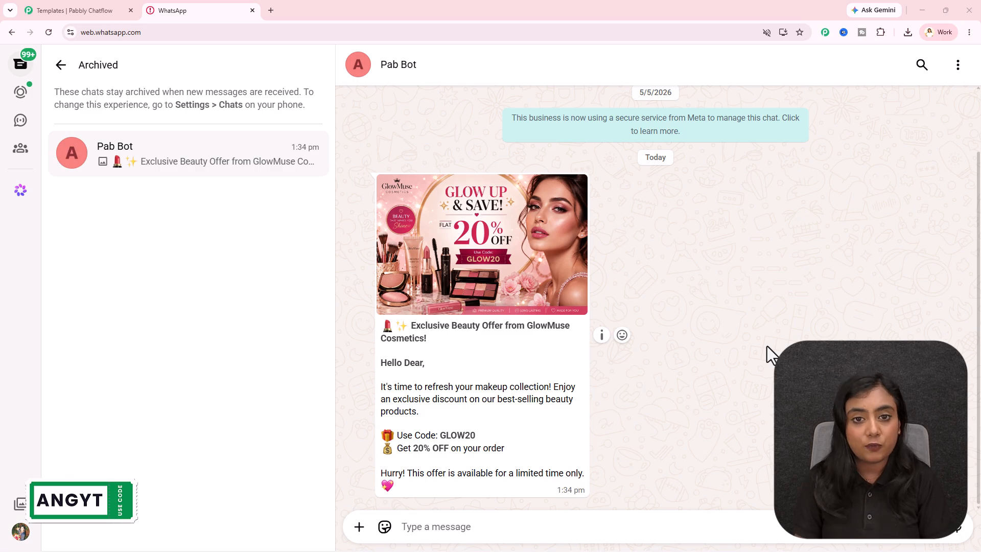
Open the Pabbly Chatflow website in a new browser tab and dismiss the limited-time offer pop-up
click(275, 6)
click(663, 319)
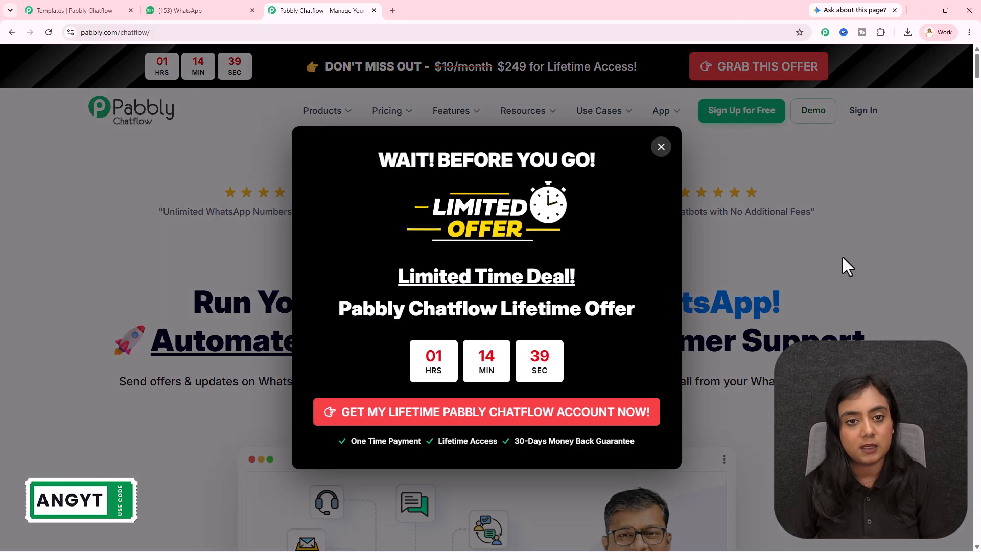
click(843, 258)
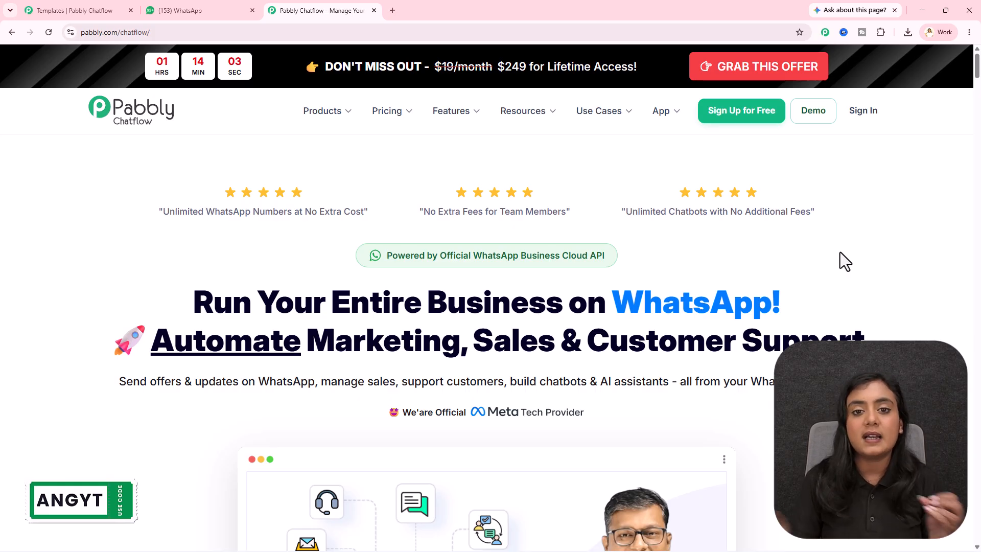
Open the One-Time Plans pricing page and review the plans and their included features
mouse_move(388, 113)
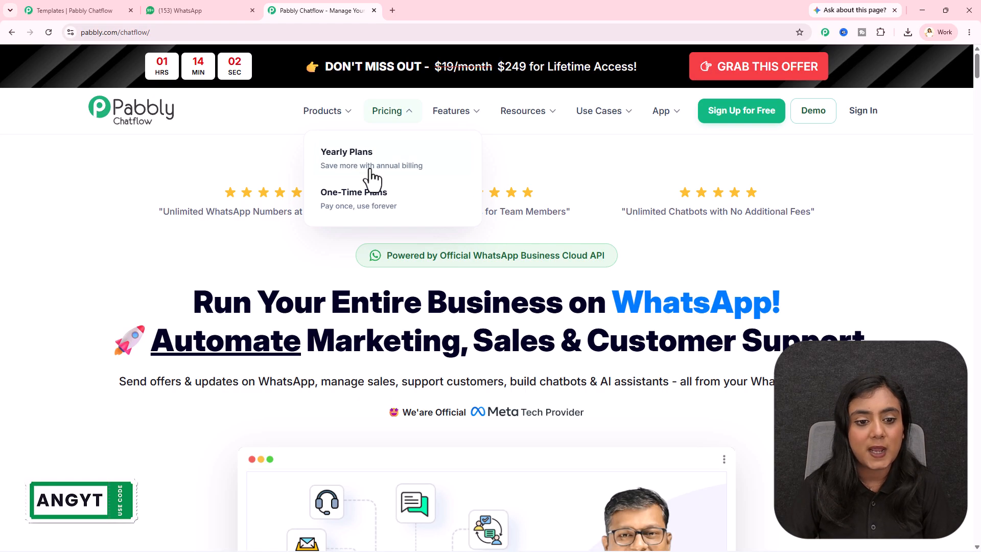
click(366, 207)
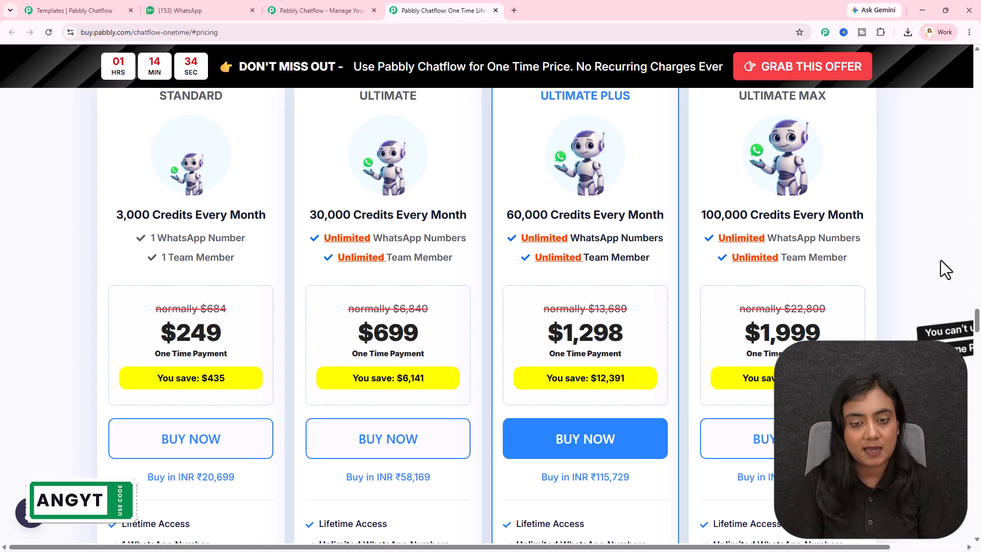
scroll(918, 277, down, 7)
scroll(918, 277, down, 5)
scroll(917, 277, up, 8)
scroll(918, 277, up, 5)
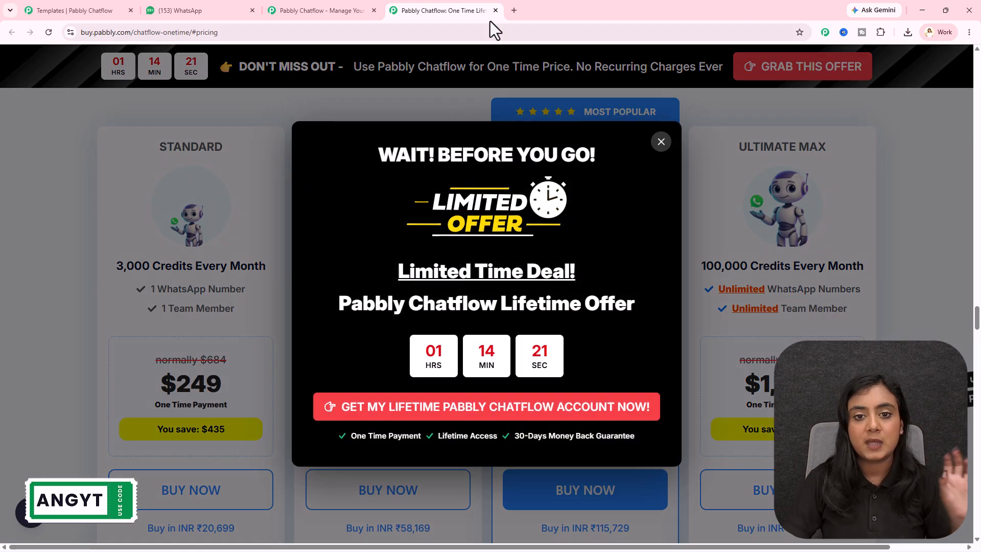
Close the pricing and website tabs and return to the Pabbly Chatflow app
click(494, 13)
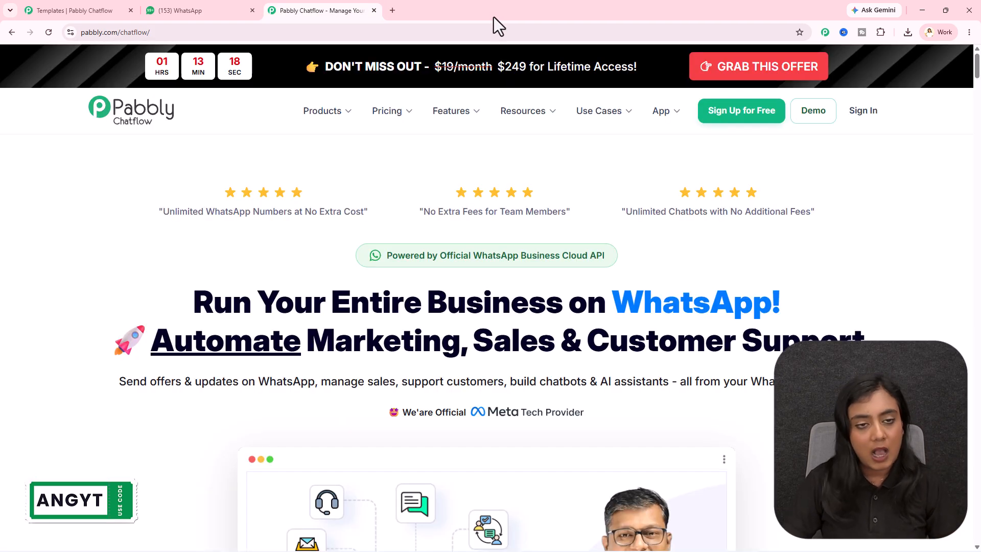
click(374, 10)
click(49, 17)
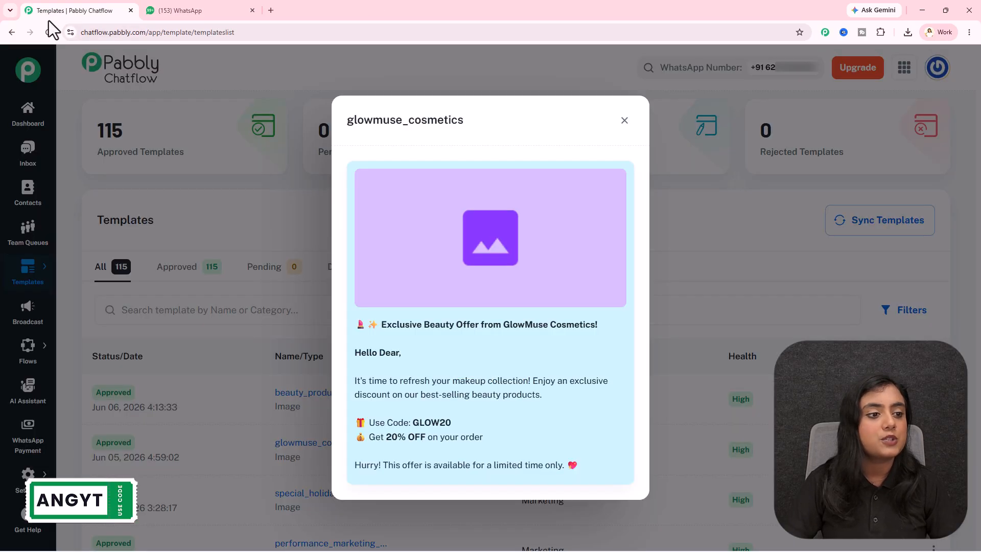
Review the credits and connected WhatsApp number on the Chatflow dashboard, and open the Contacts page
click(42, 123)
scroll(722, 381, down, 3)
scroll(707, 354, up, 3)
scroll(707, 354, down, 2)
scroll(707, 350, up, 1)
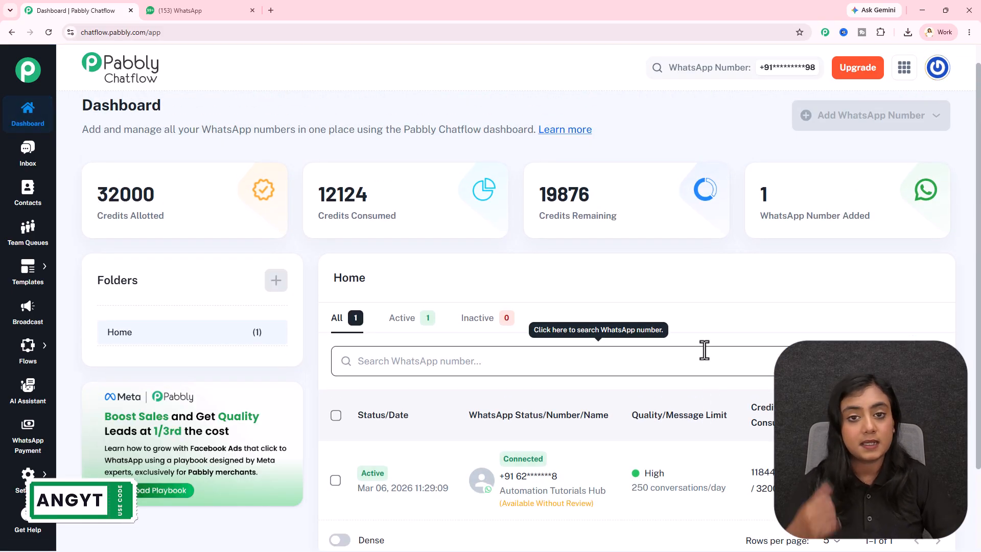
scroll(705, 350, up, 1)
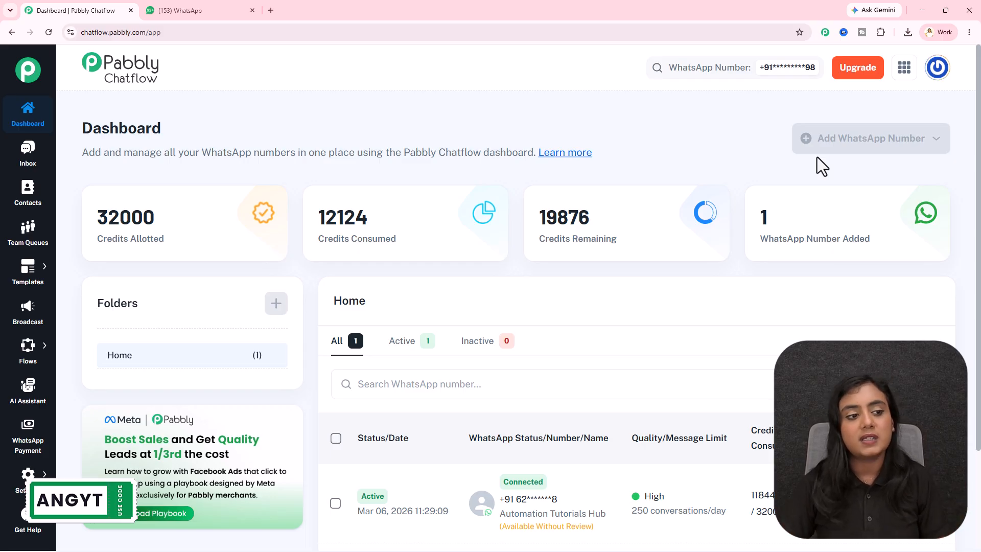
click(23, 207)
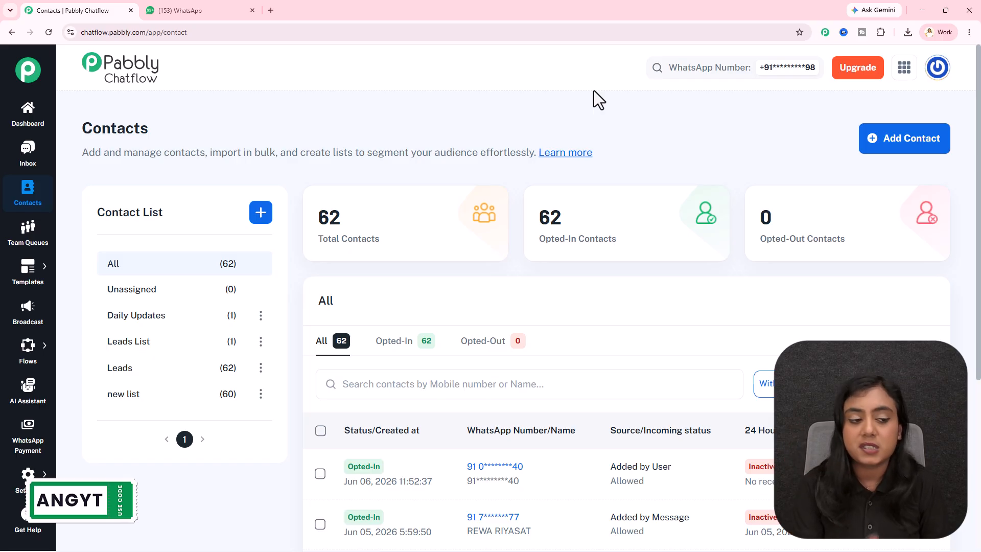
Open the message templates list and preview the text of the glowmuse_cosmetics template
mouse_move(28, 271)
click(97, 261)
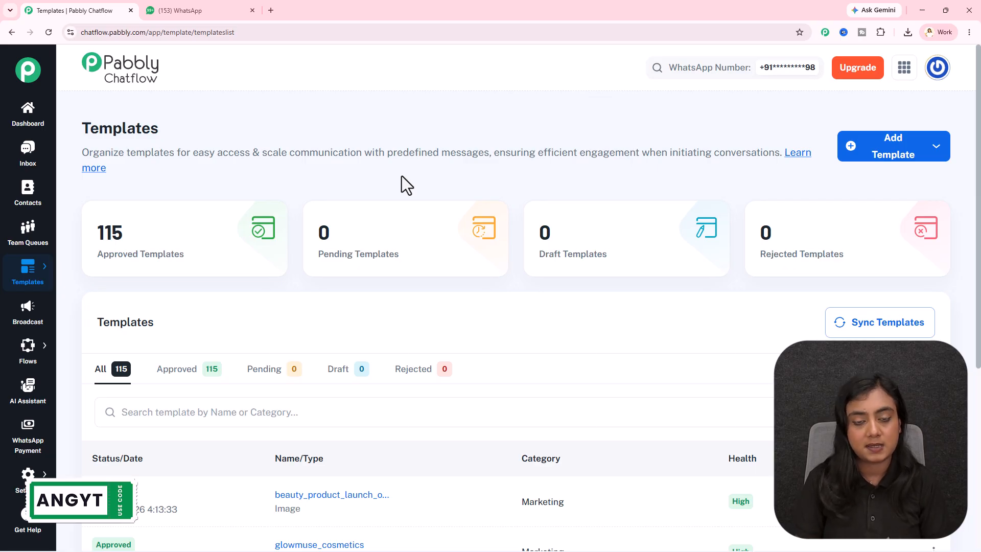
scroll(401, 174, down, 5)
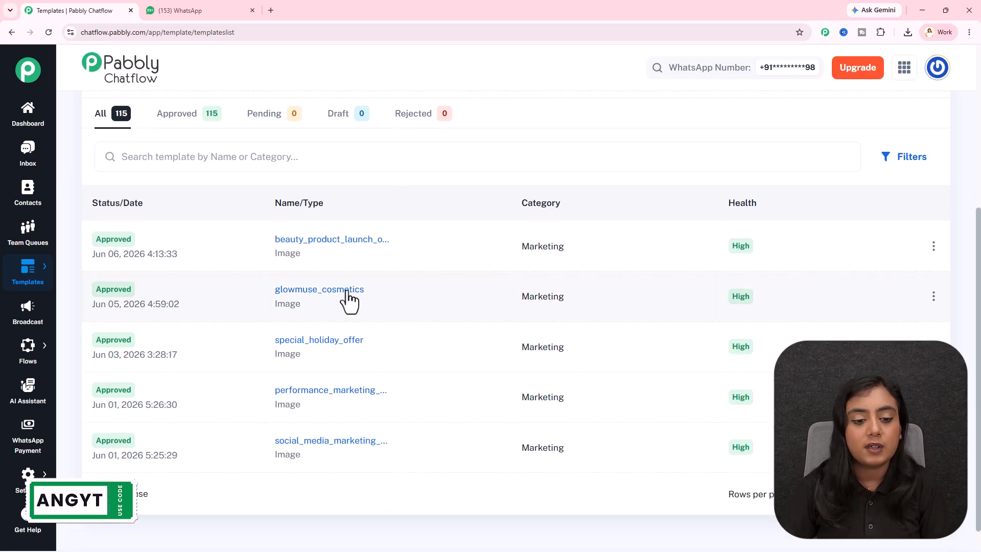
click(347, 293)
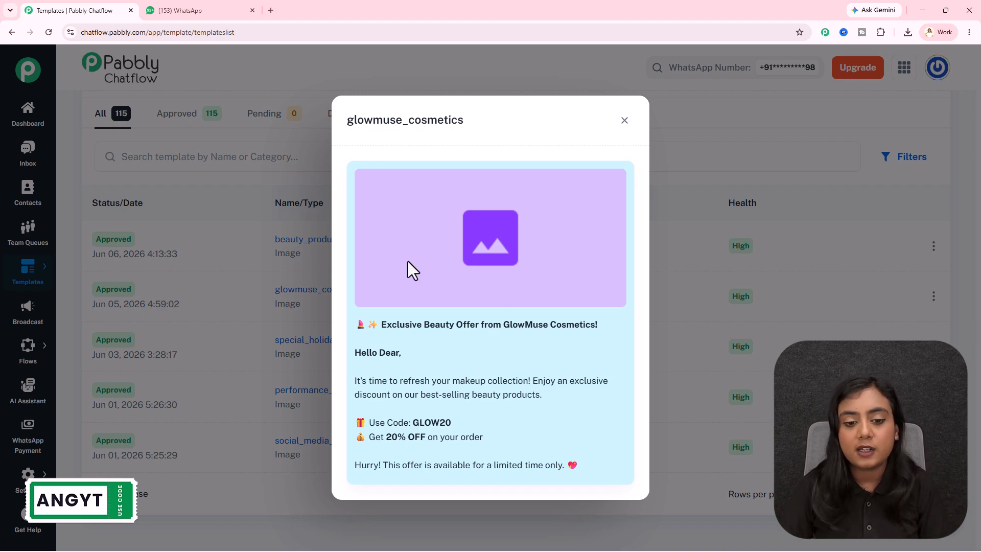
drag(356, 325, 603, 480)
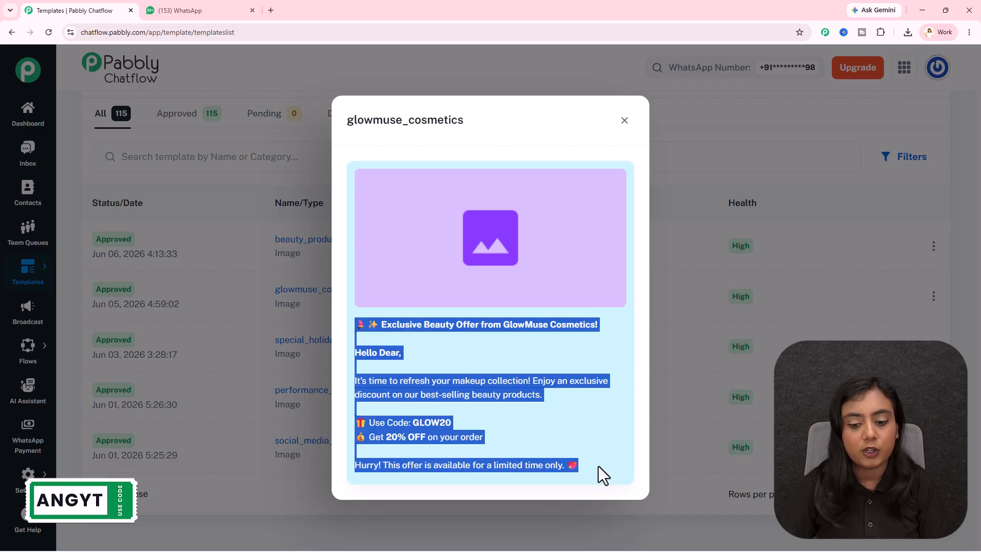
click(594, 440)
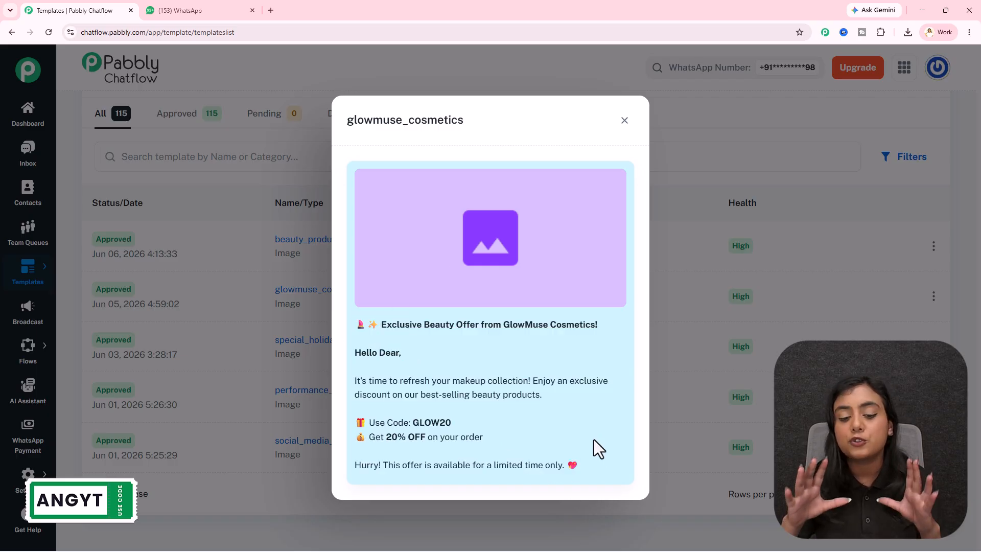
Compare the template with the offer message received in WhatsApp, and close its preview in Chatflow
click(219, 11)
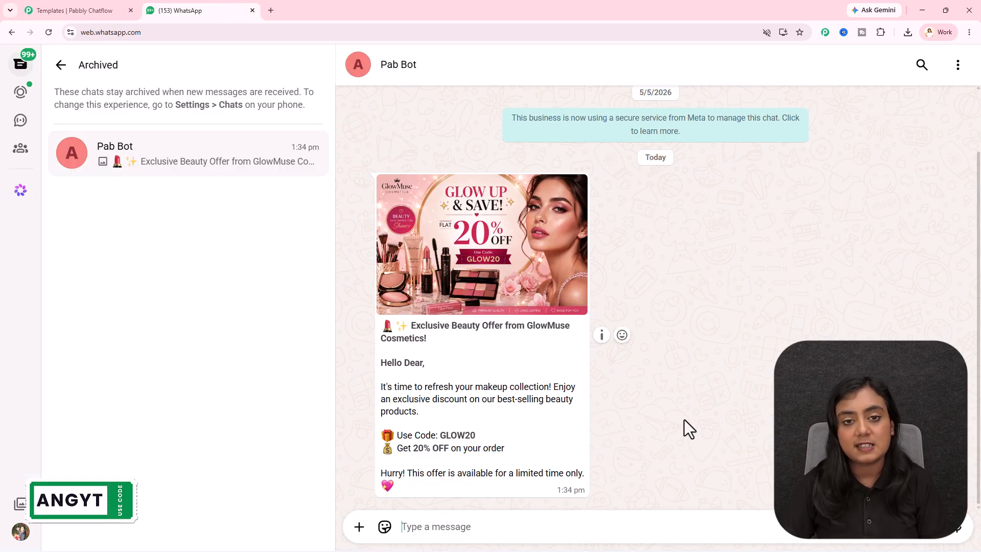
click(76, 11)
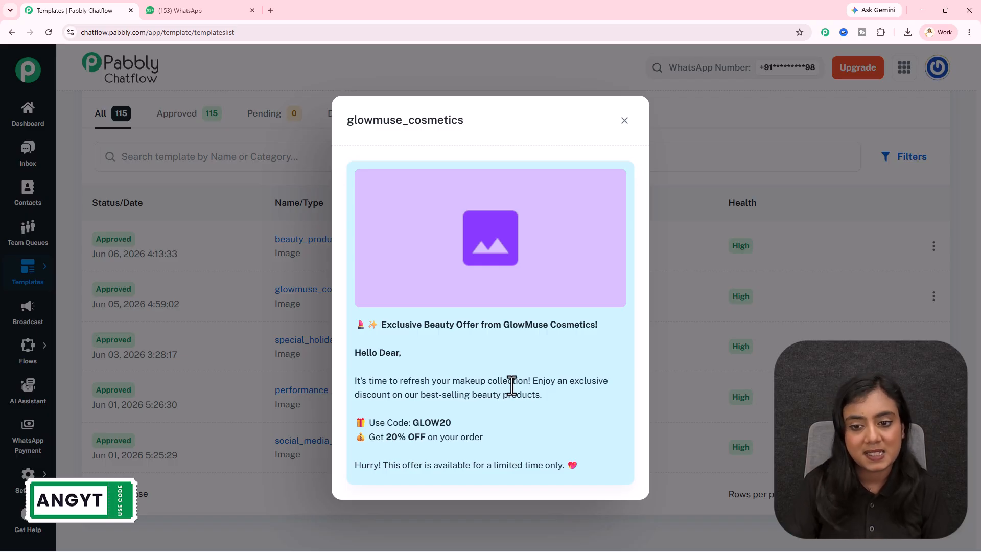
click(624, 121)
scroll(622, 151, up, 5)
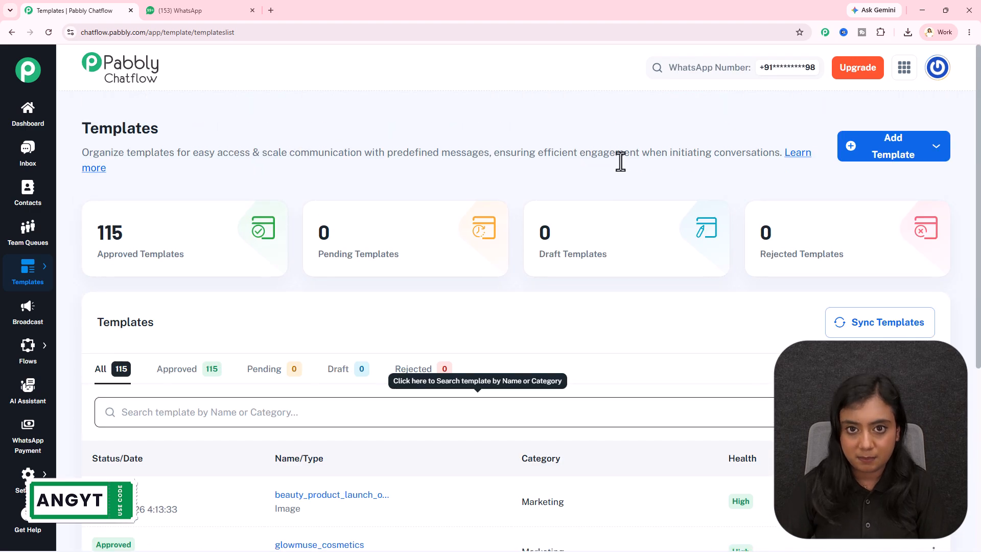
scroll(621, 161, down, 6)
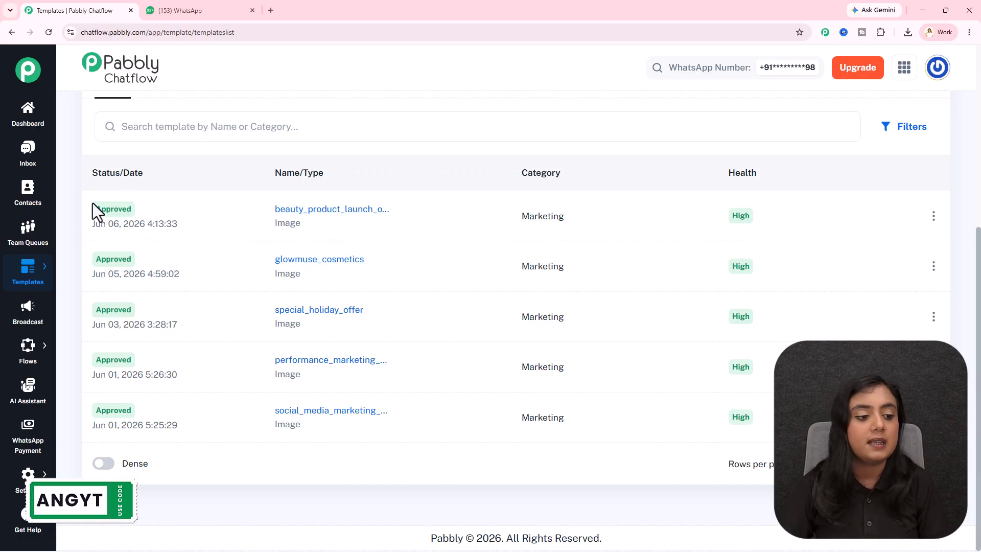
Start a new WhatsApp broadcast and check the available broadcast types, keeping Broadcast Campaign
click(19, 321)
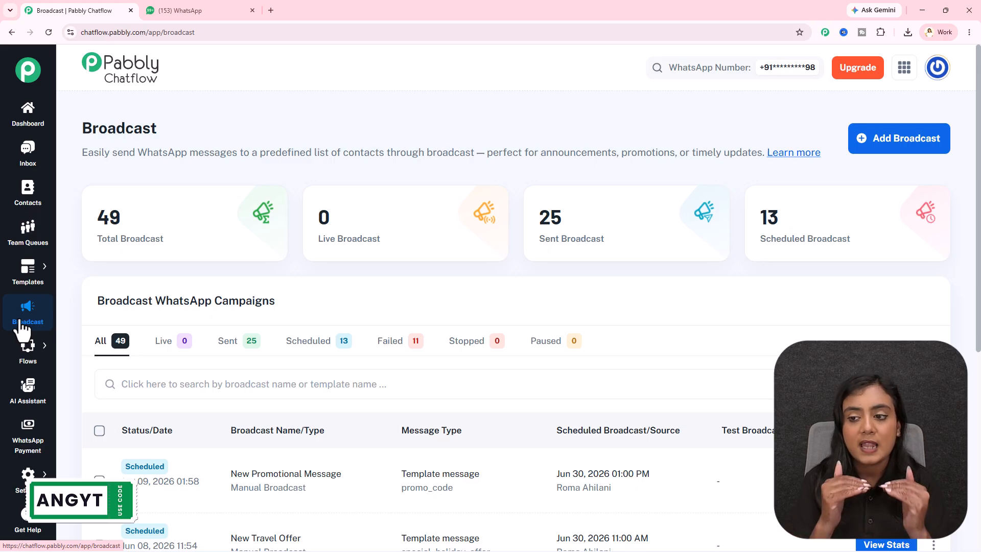
click(875, 140)
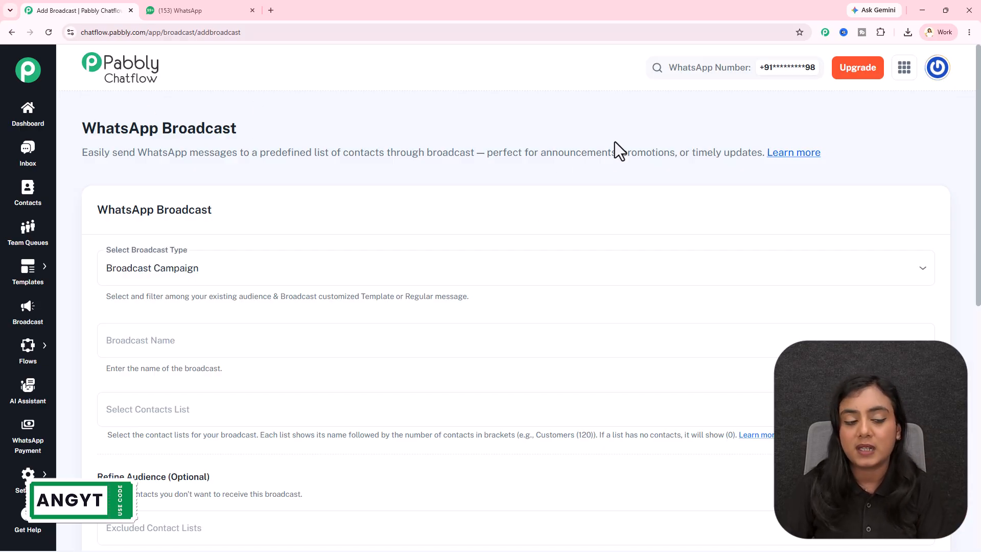
scroll(613, 139, down, 2)
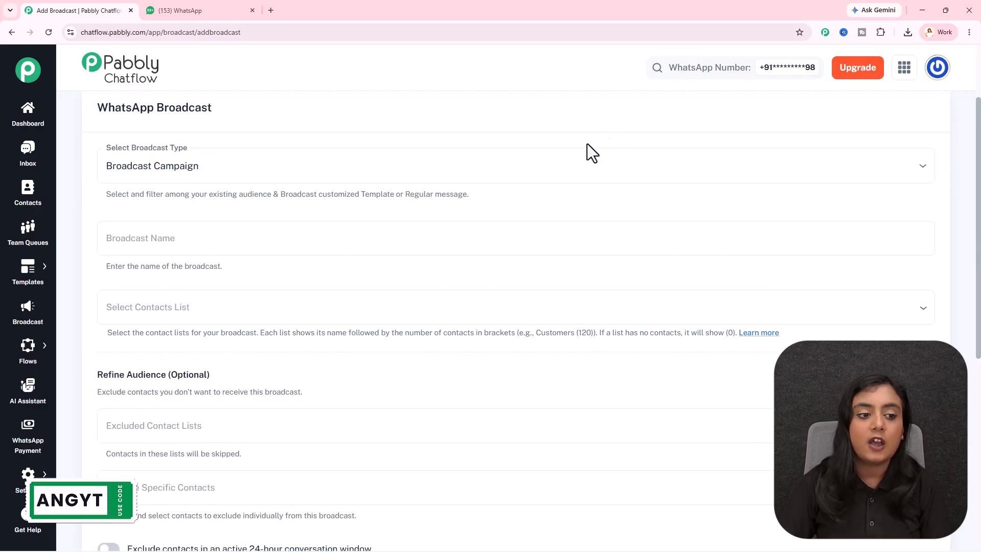
click(292, 179)
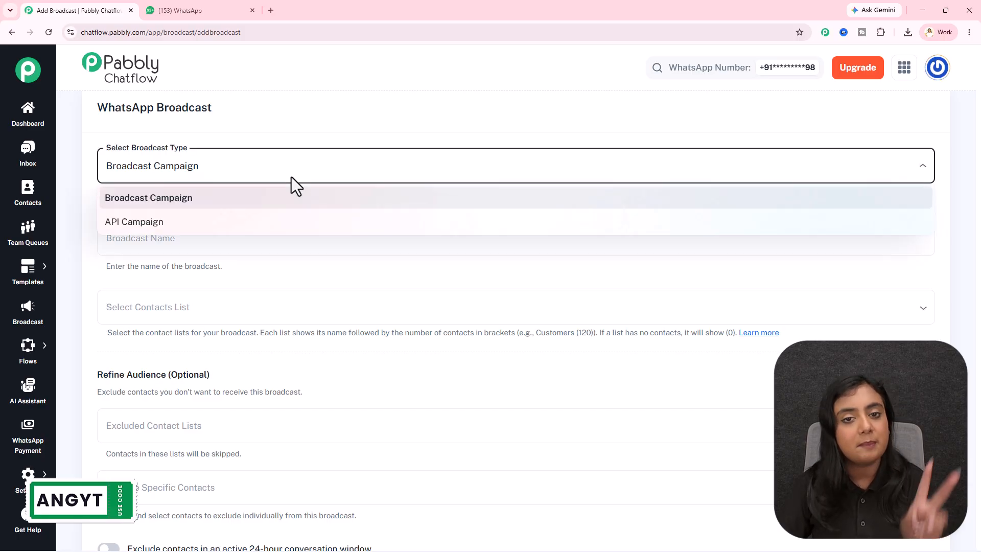
click(311, 101)
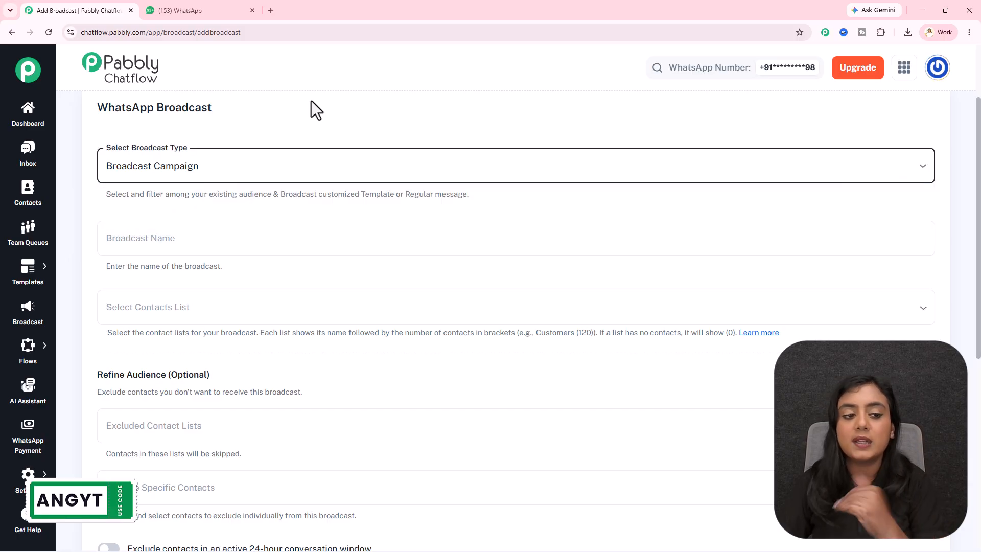
Name the broadcast marketing_message_broadcast
click(185, 197)
click(185, 240)
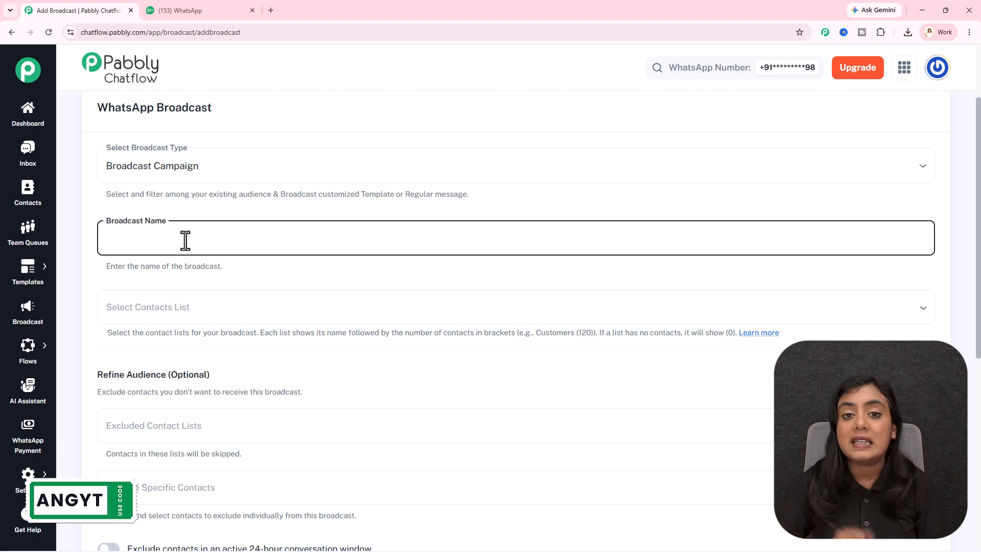
text(mar)
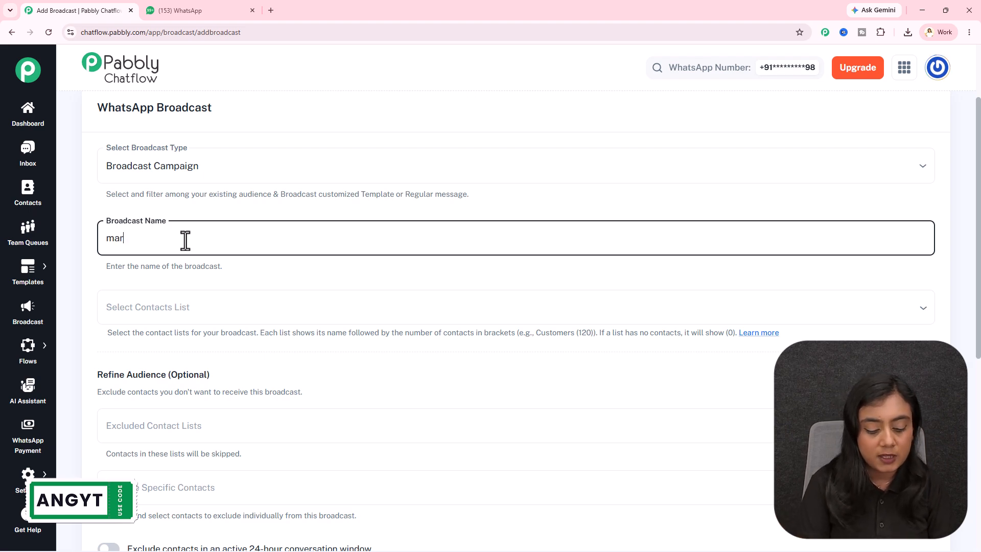
text(keting_message_broadcast)
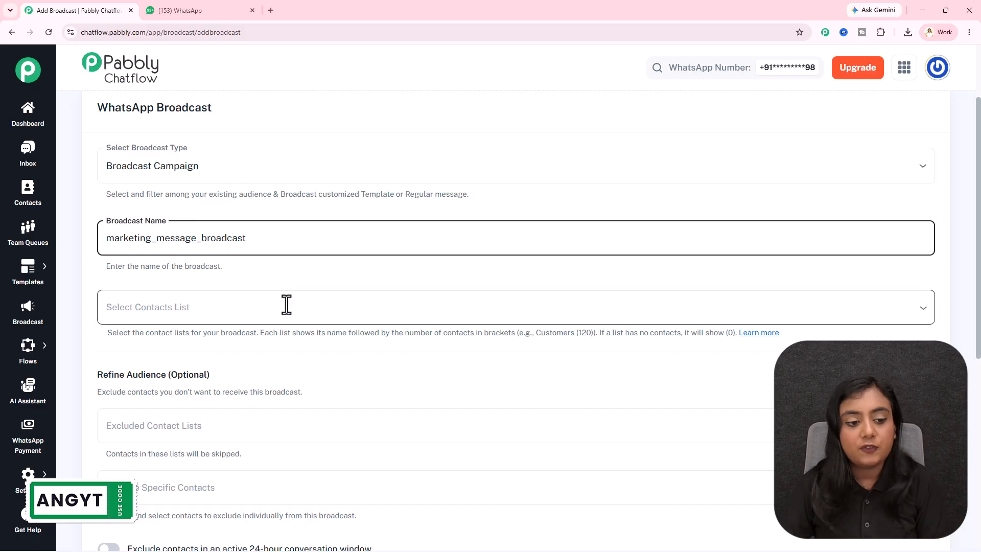
Choose Leads List as the contact list for the broadcast
click(293, 281)
scroll(294, 281, down, 2)
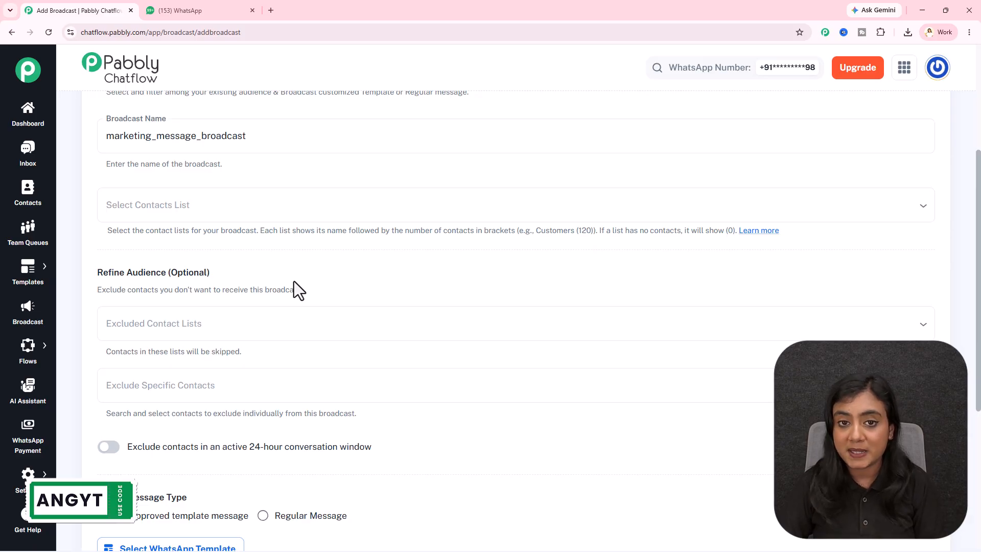
click(293, 205)
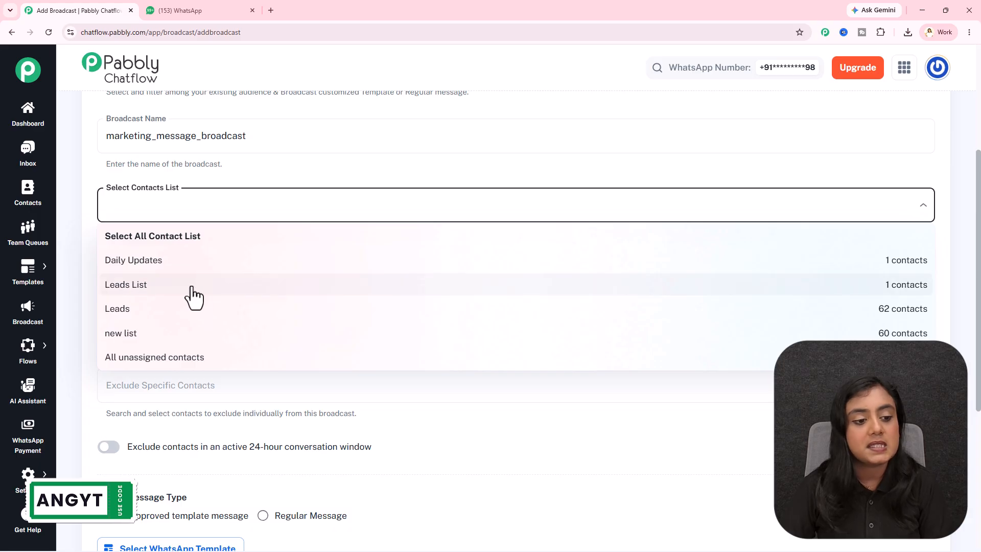
click(195, 294)
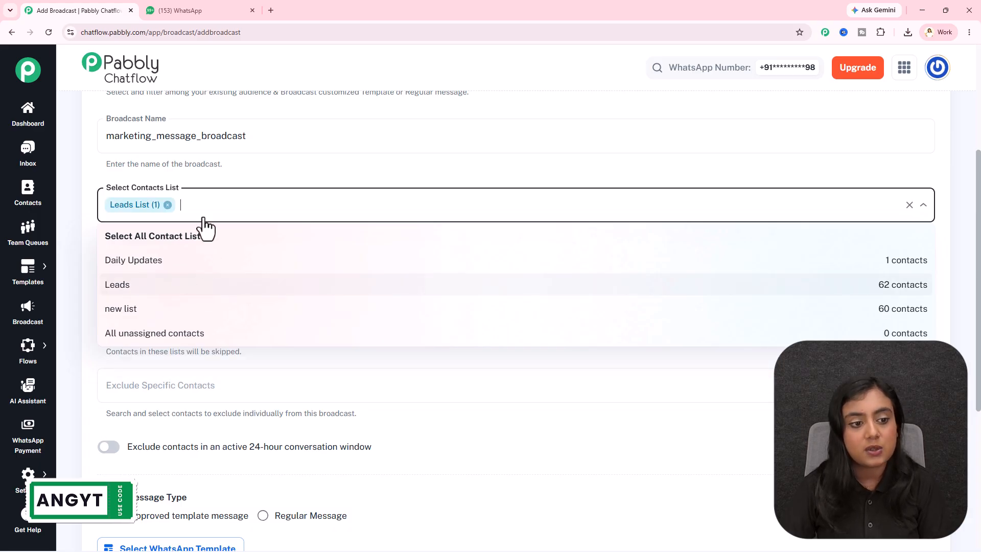
click(262, 179)
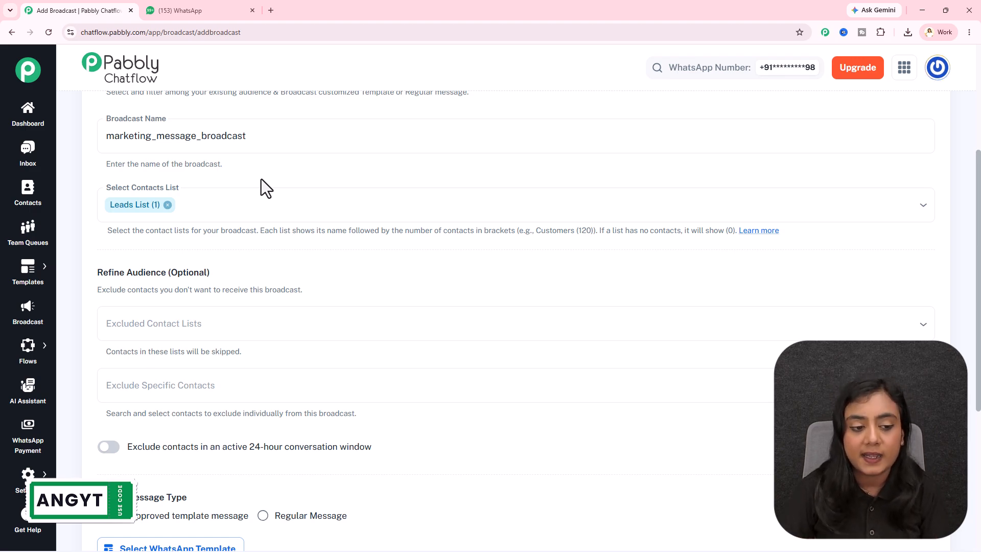
Look at the Regular Message options and set the message type back to Pre-approved template message
scroll(262, 176, down, 3)
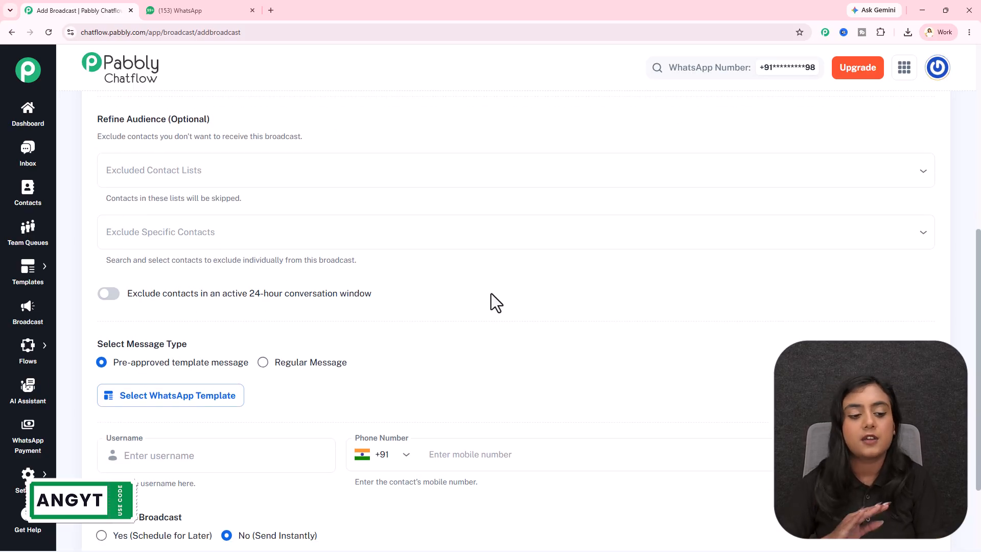
scroll(491, 294, down, 1)
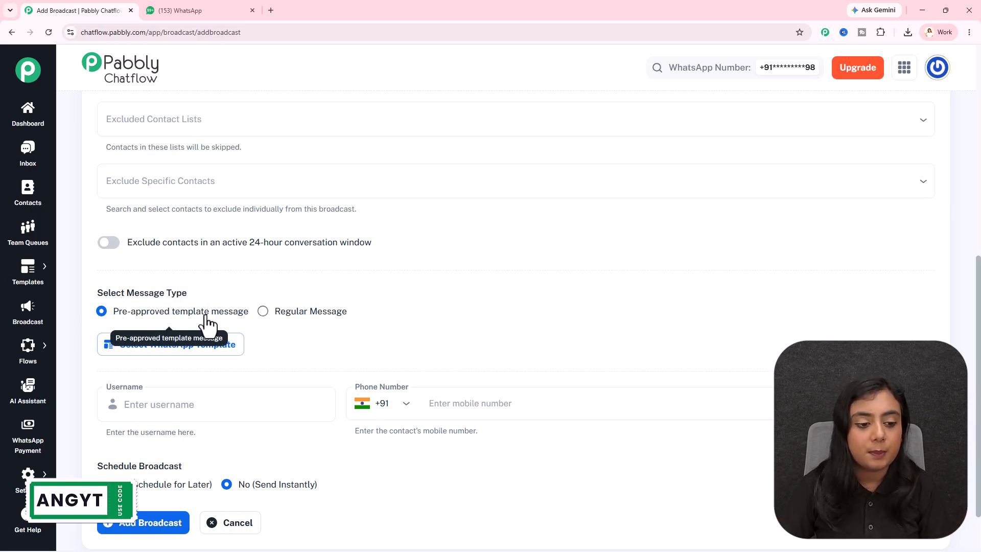
click(299, 313)
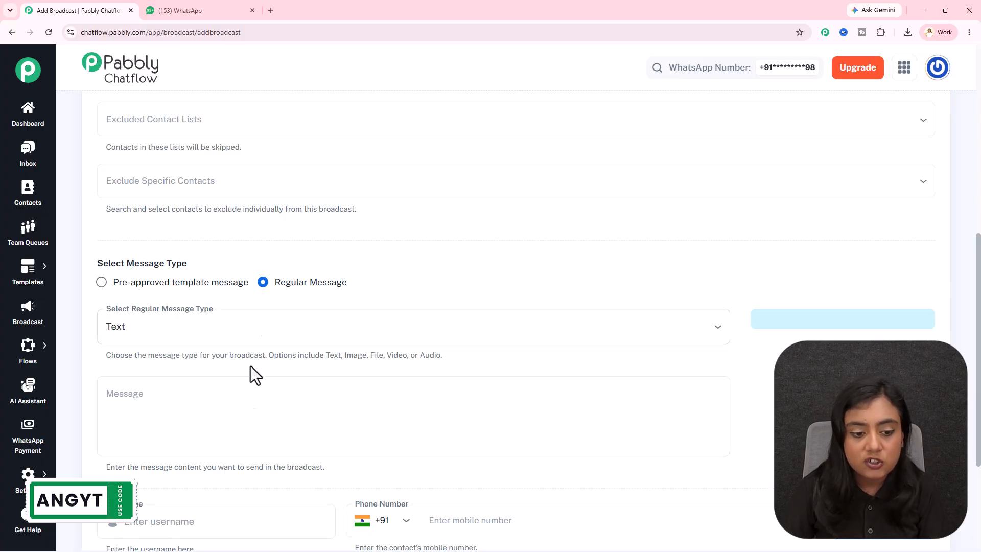
click(184, 284)
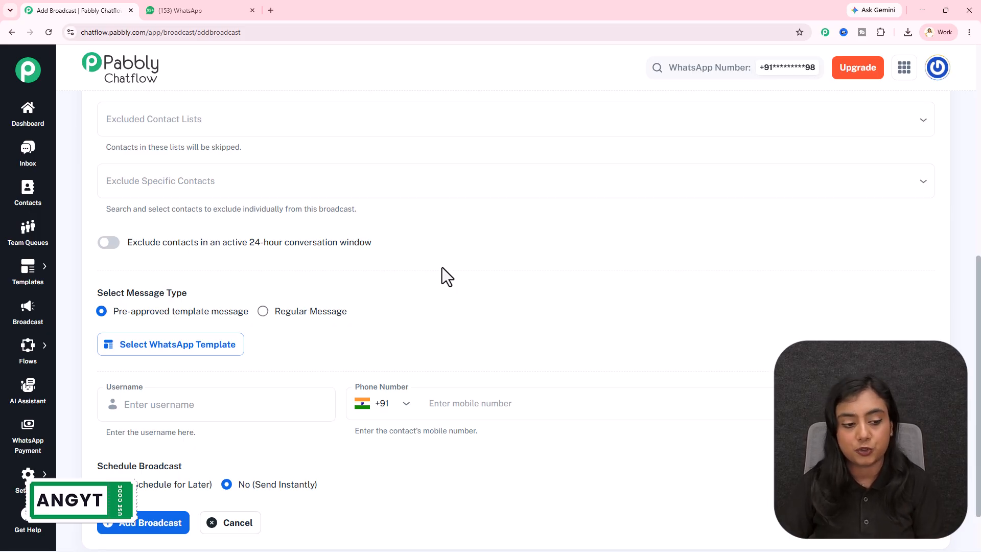
Choose the approved glowmuse_cosmetics template for the broadcast and compare it with the sample message in WhatsApp
click(175, 352)
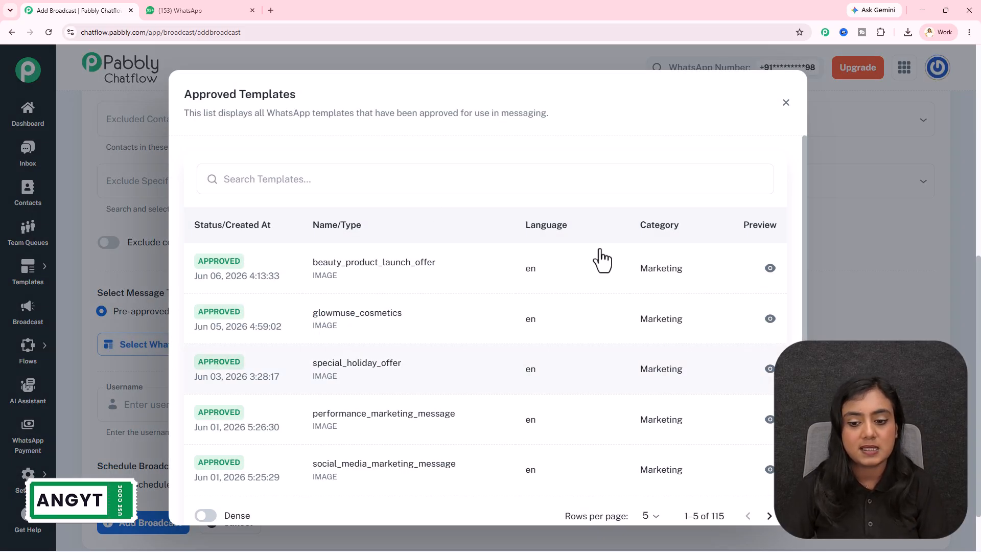
click(336, 327)
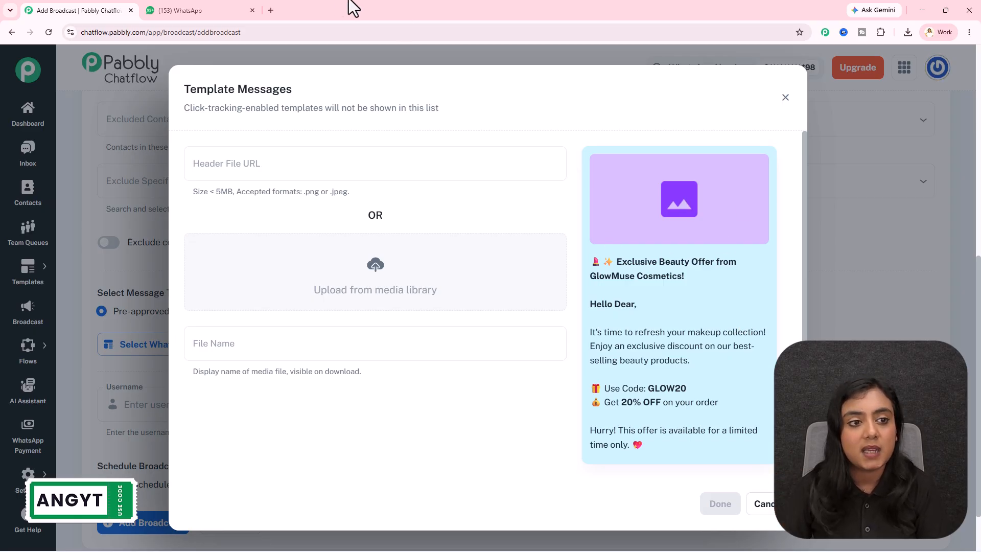
click(207, 10)
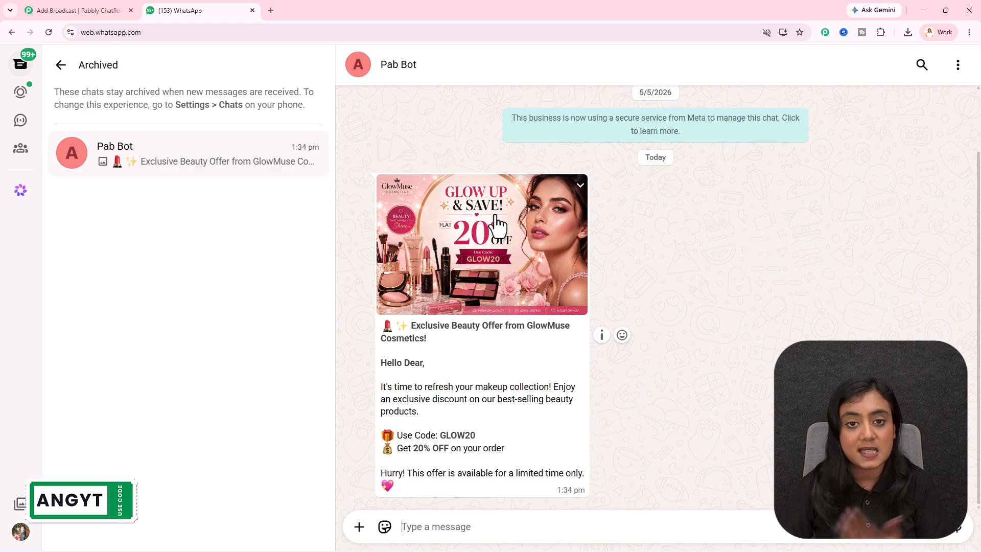
click(103, 10)
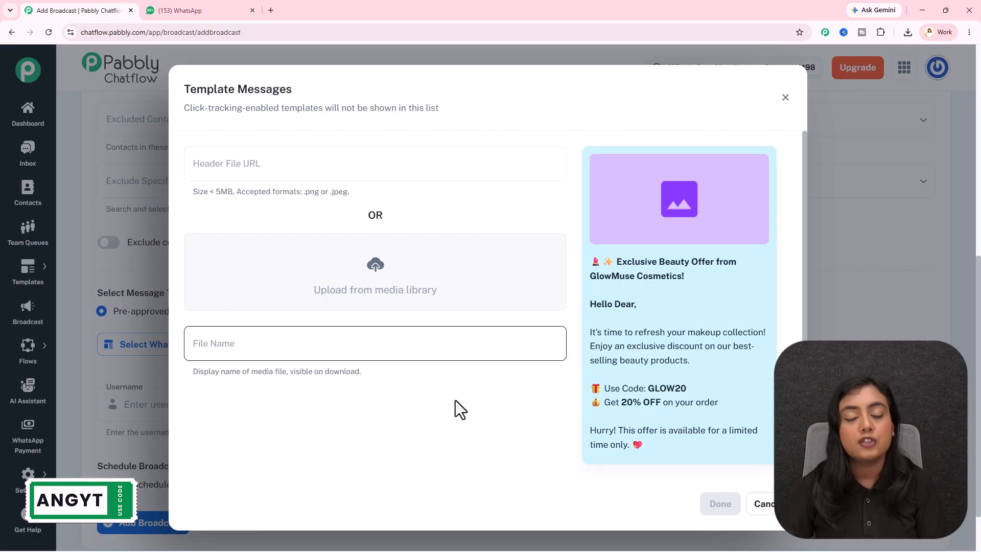
Open the media library for the template's header image and look at the option for uploading a new image file
click(377, 266)
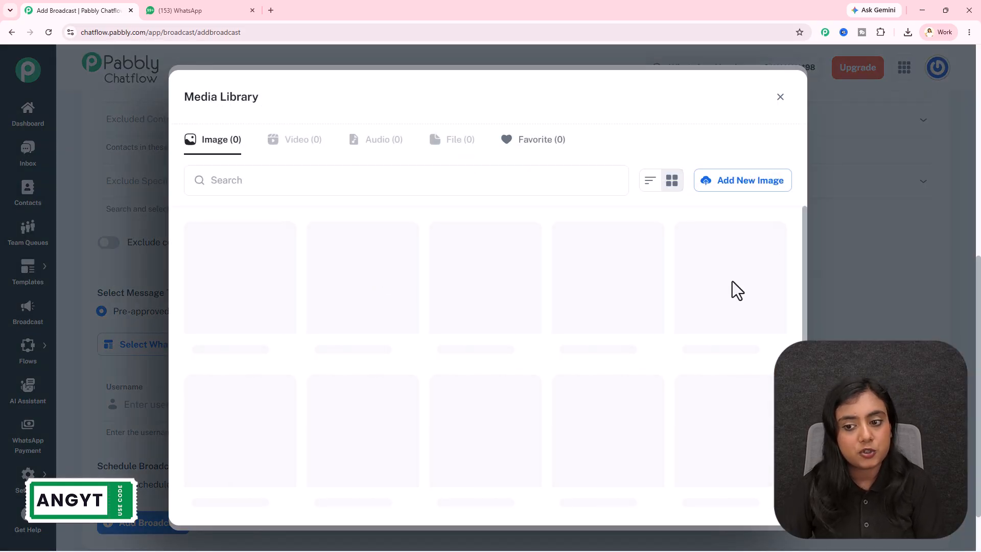
click(755, 184)
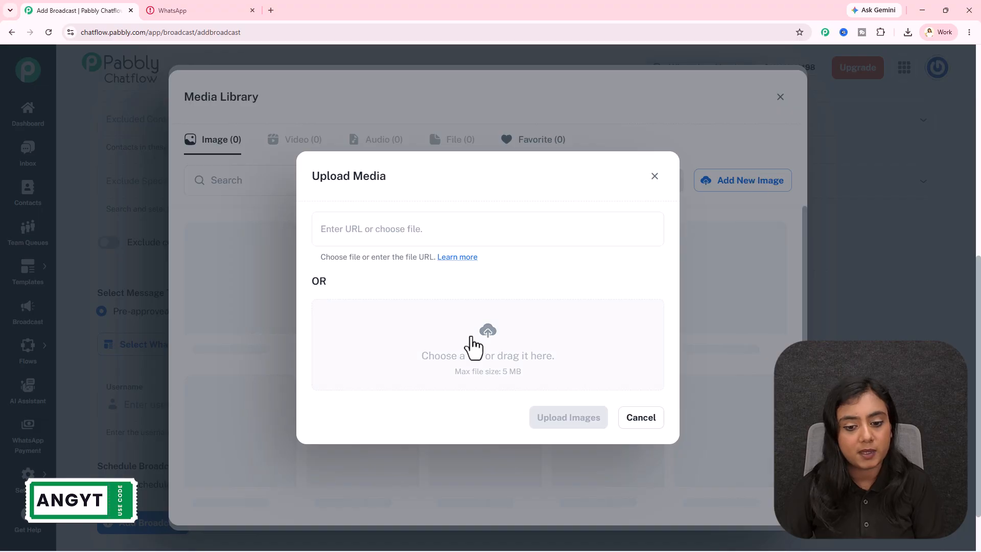
click(489, 338)
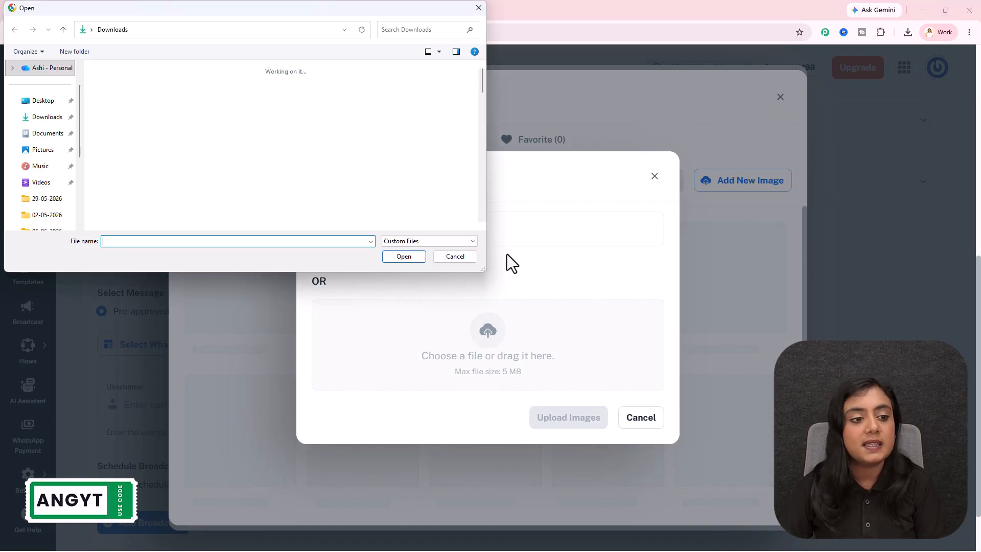
scroll(340, 138, down, 3)
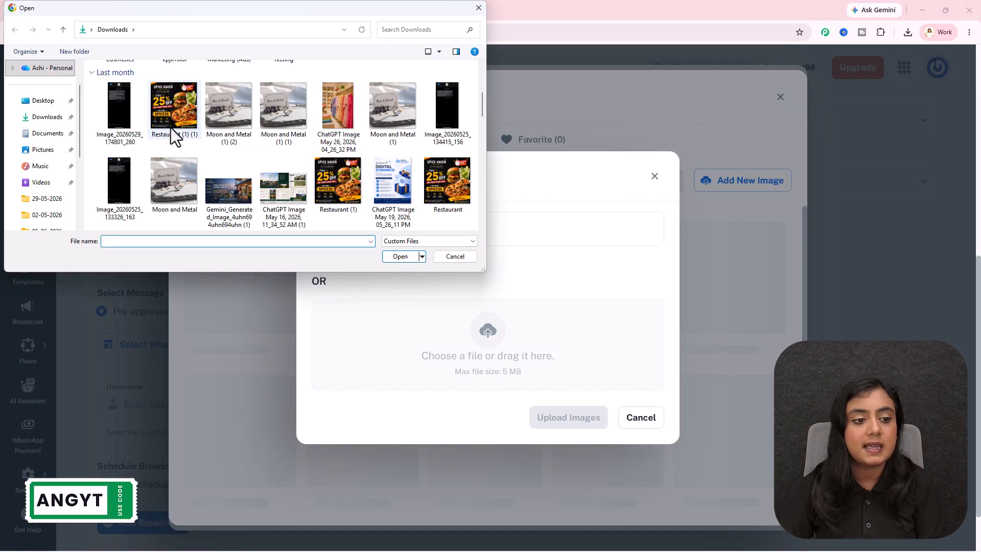
click(480, 9)
click(655, 176)
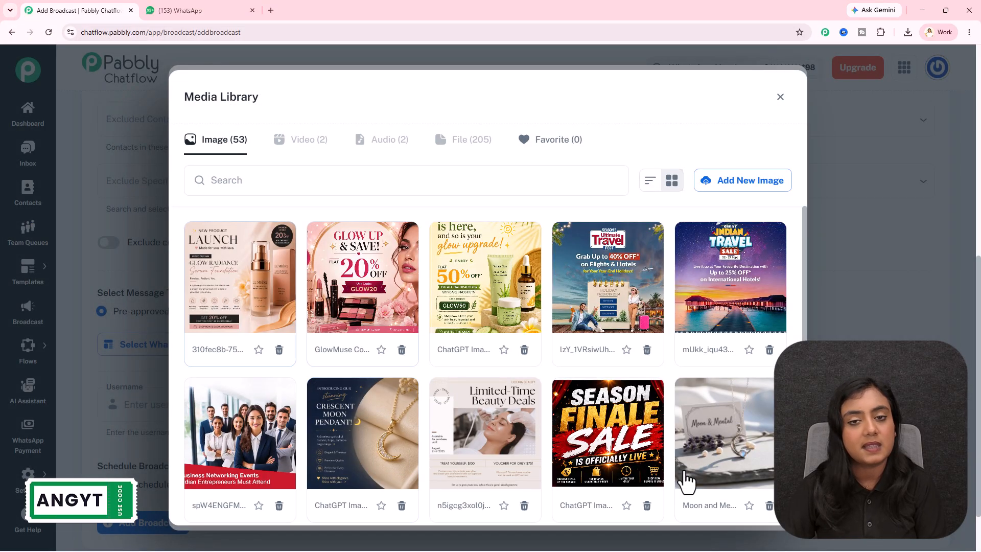
Set GlowMuse Cosmetics.png from the media library as the template's header image and apply the template to the broadcast
click(779, 184)
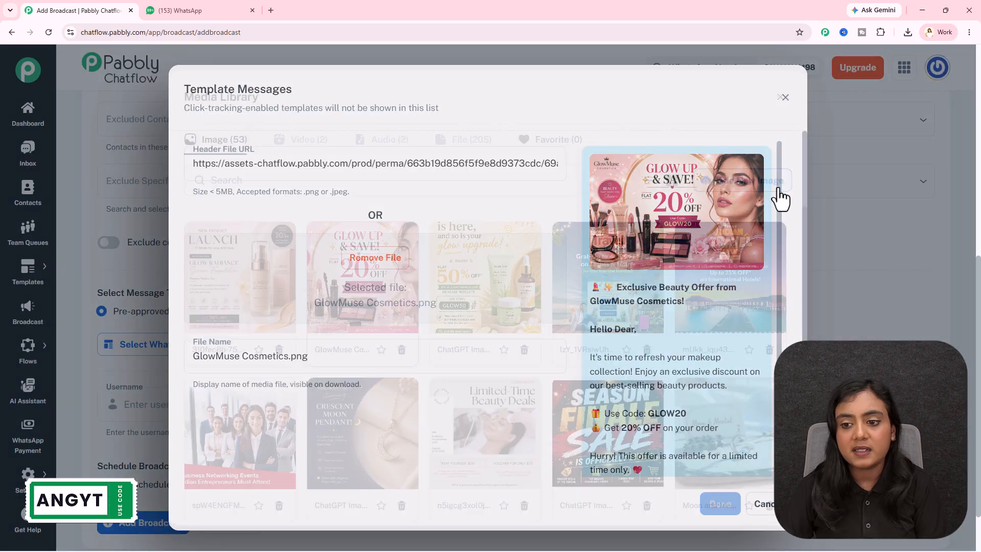
scroll(668, 370, down, 1)
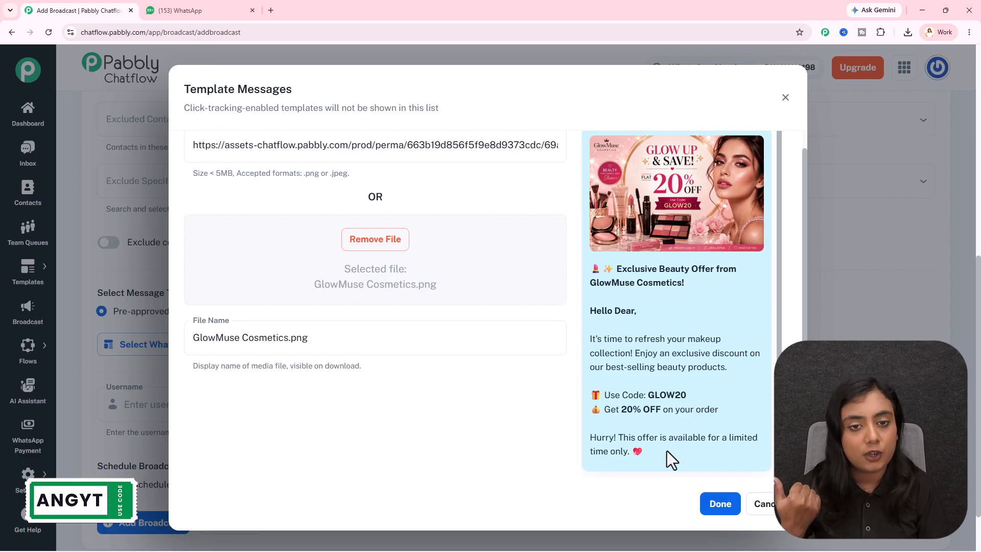
click(721, 505)
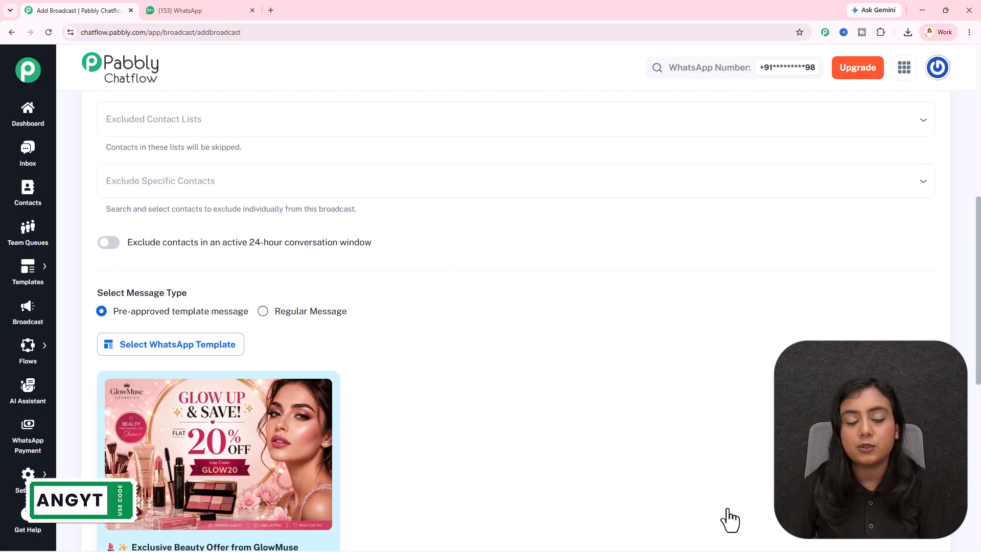
Send a test message of the template with the username Test User and the recipient's mobile number
scroll(728, 506, down, 8)
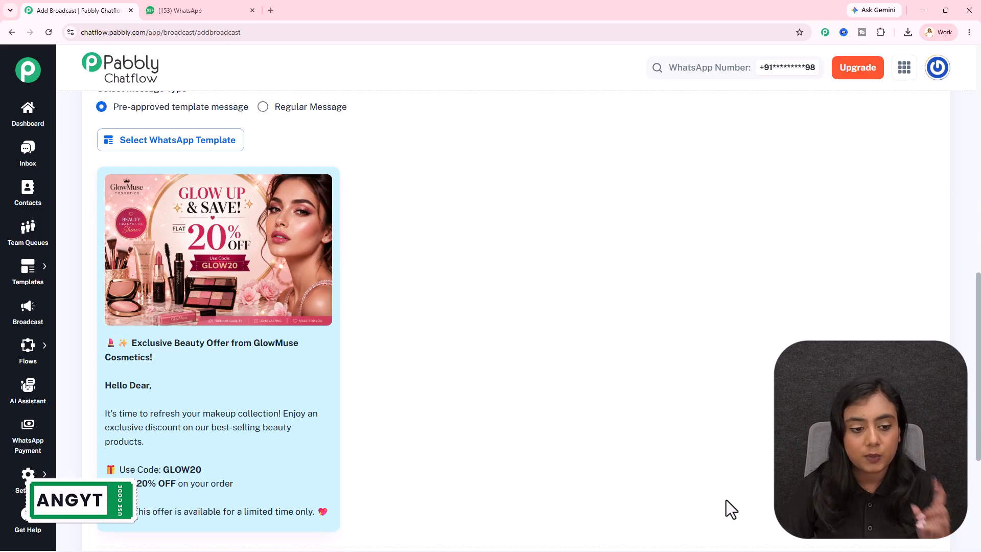
scroll(726, 498, up, 4)
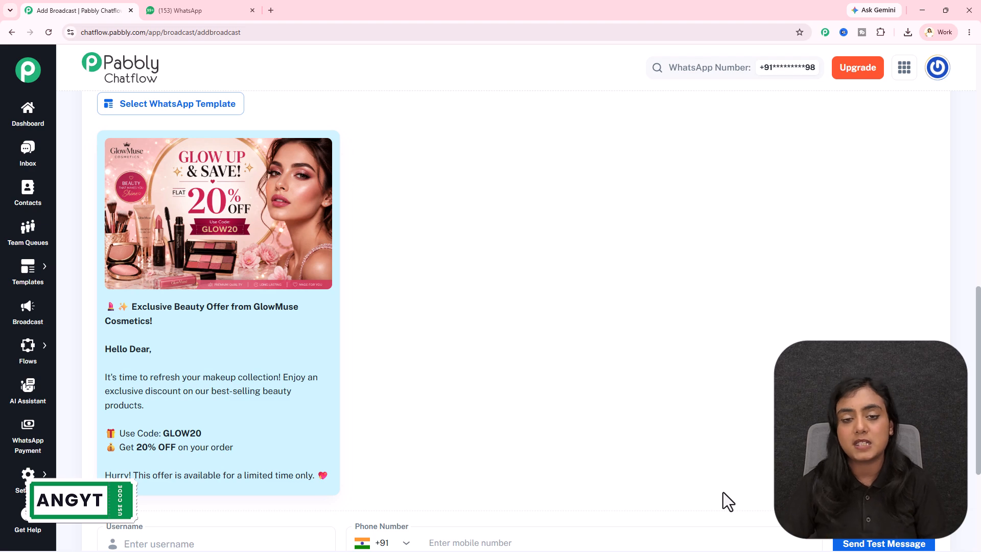
scroll(719, 470, down, 3)
click(239, 397)
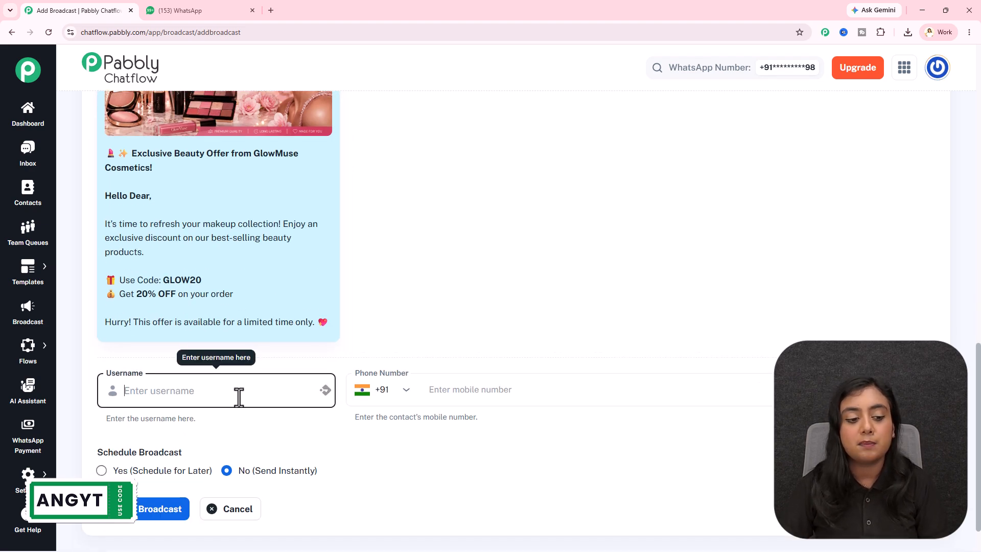
text(Test)
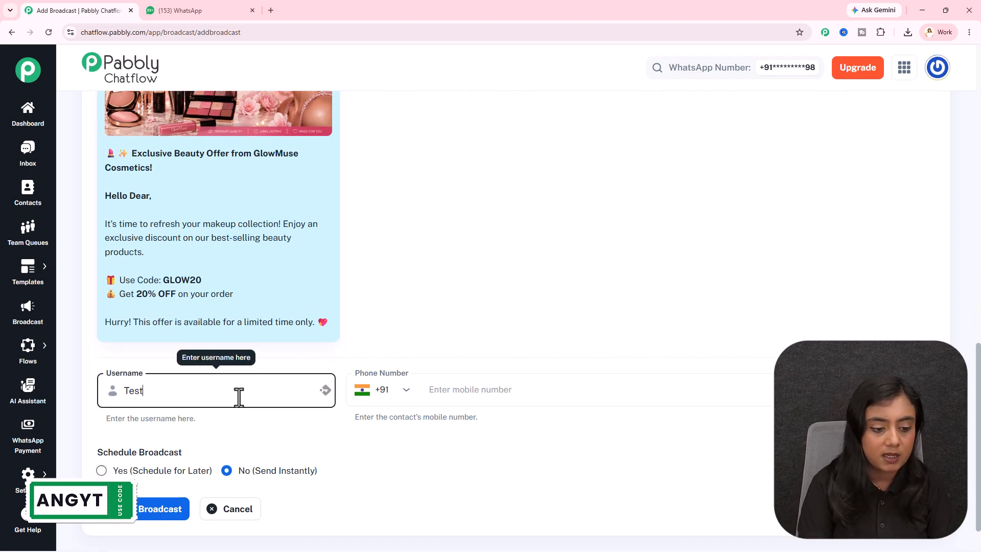
text( User)
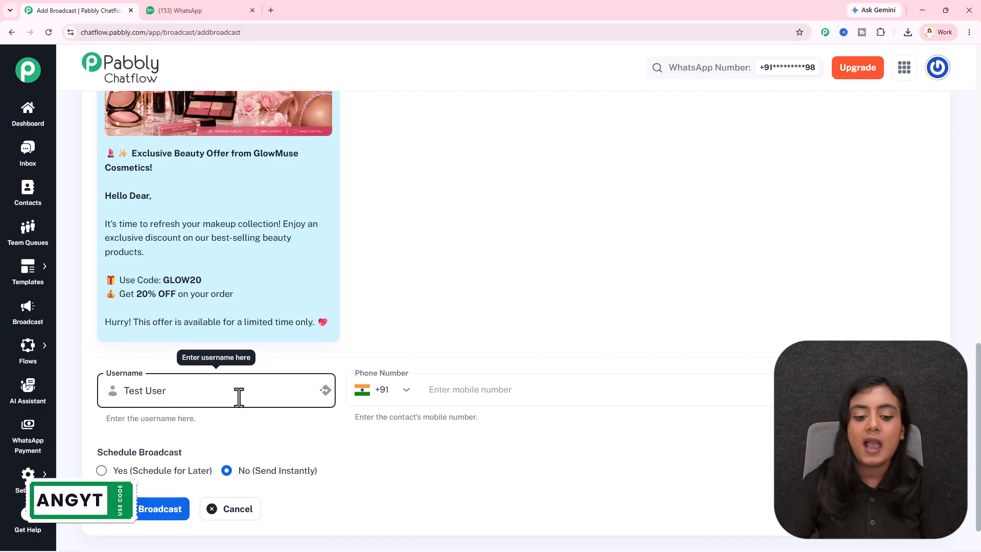
click(496, 390)
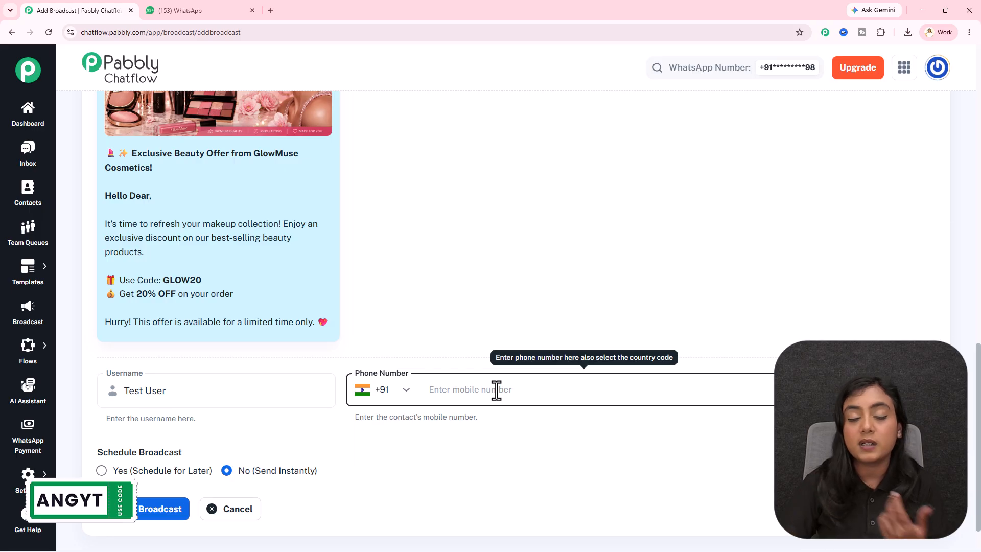
text(82XXXXXXXX)
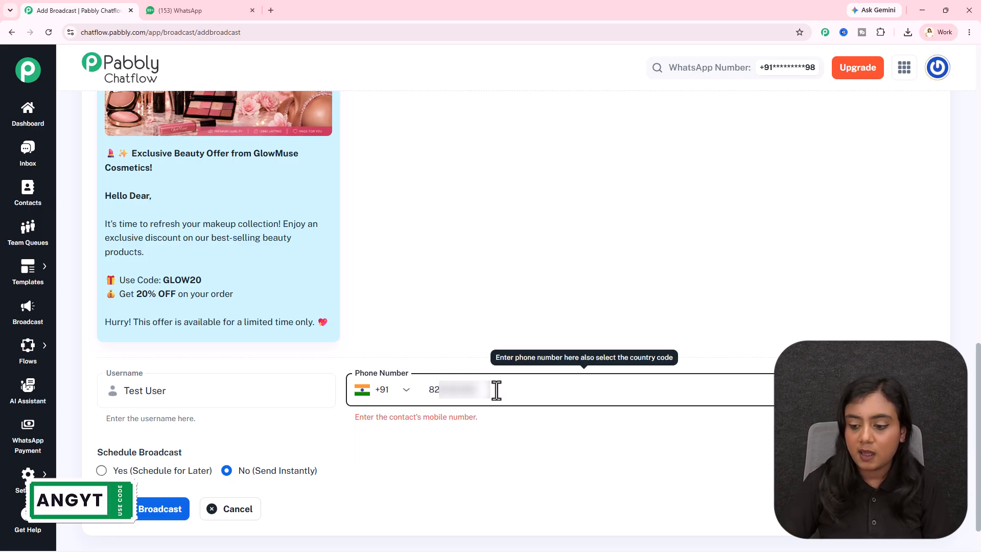
click(920, 445)
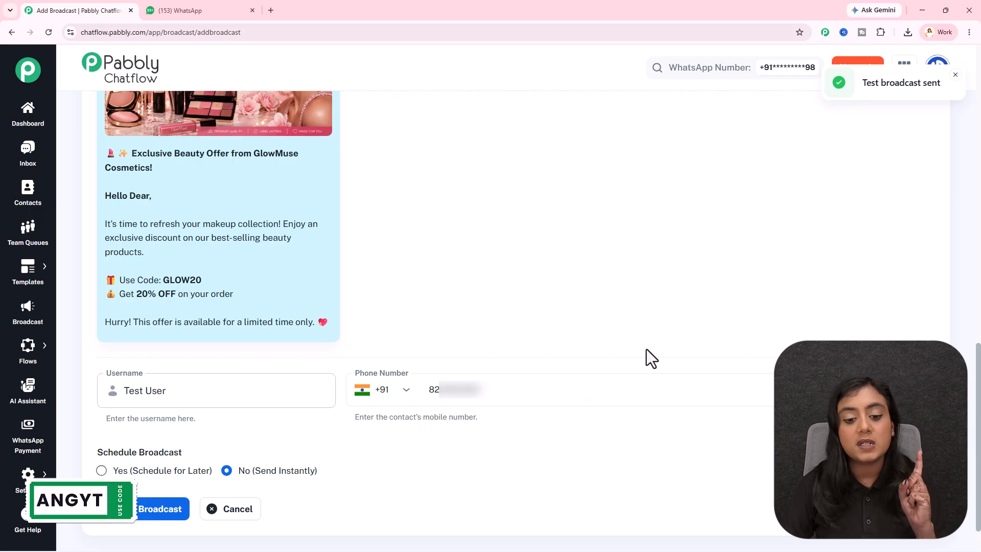
Check the received test message in the WhatsApp chat and return to the broadcast form
click(186, 11)
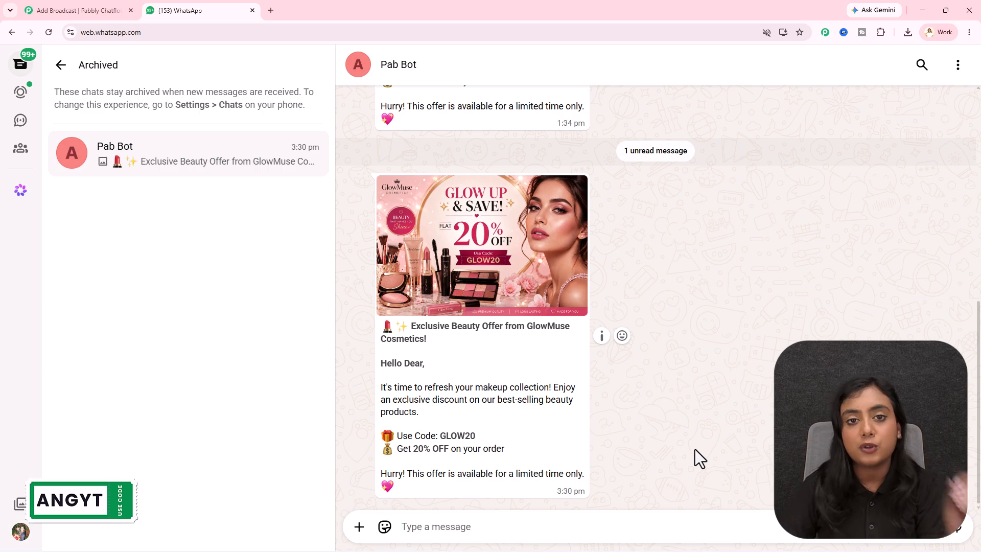
click(77, 10)
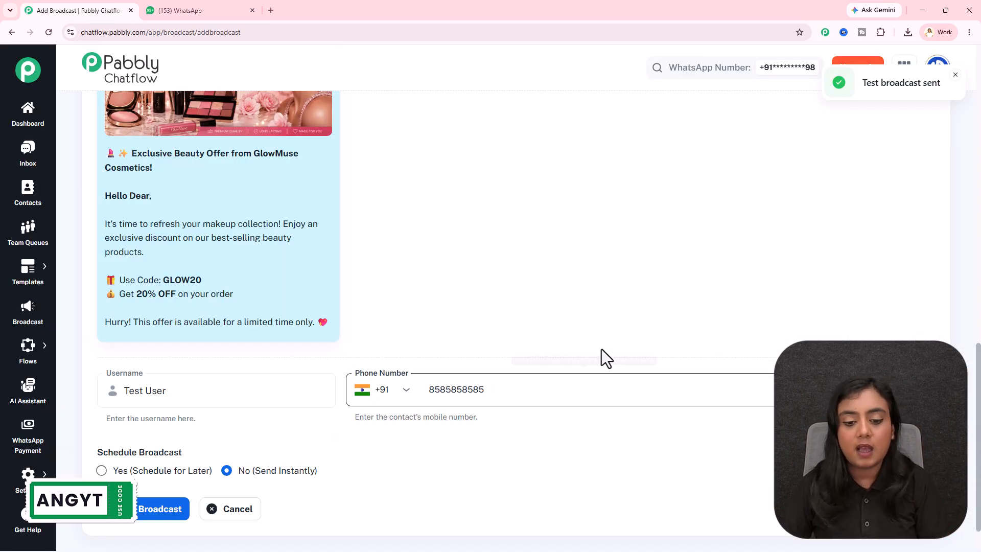
click(198, 10)
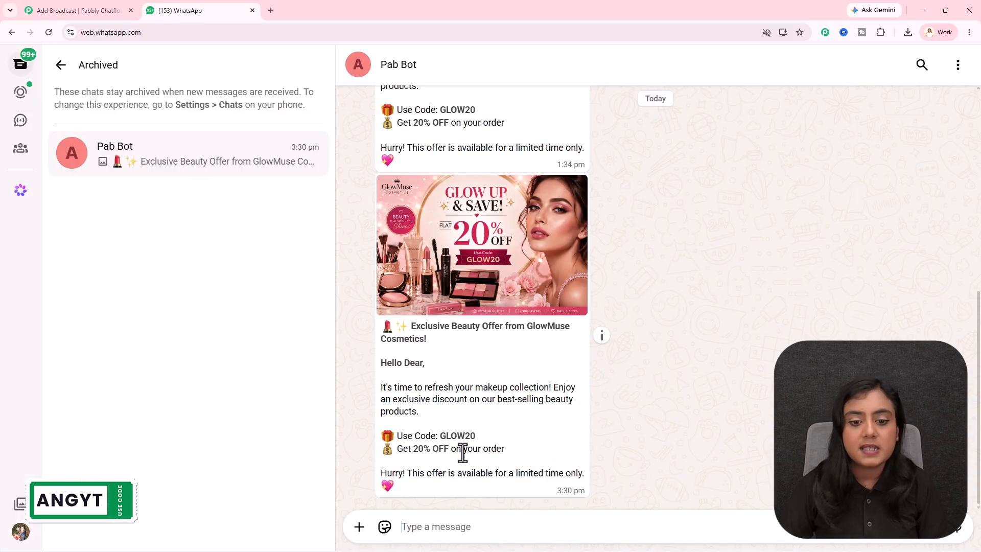
click(74, 7)
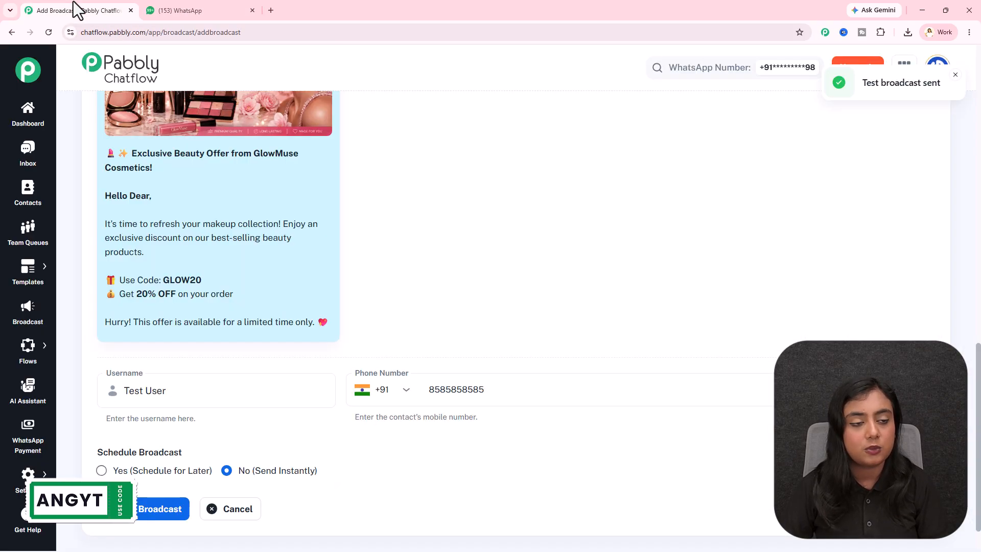
scroll(557, 222, down, 1)
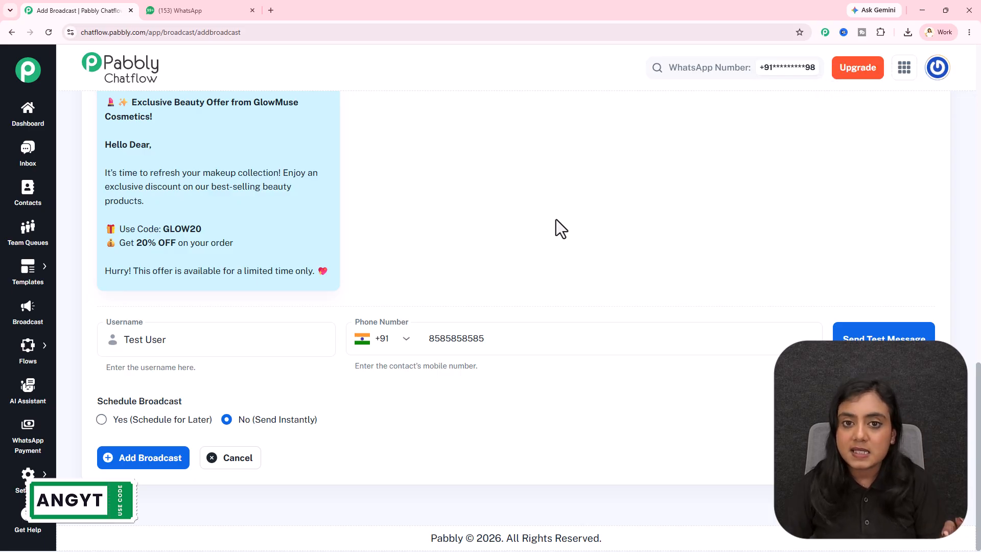
scroll(556, 219, up, 2)
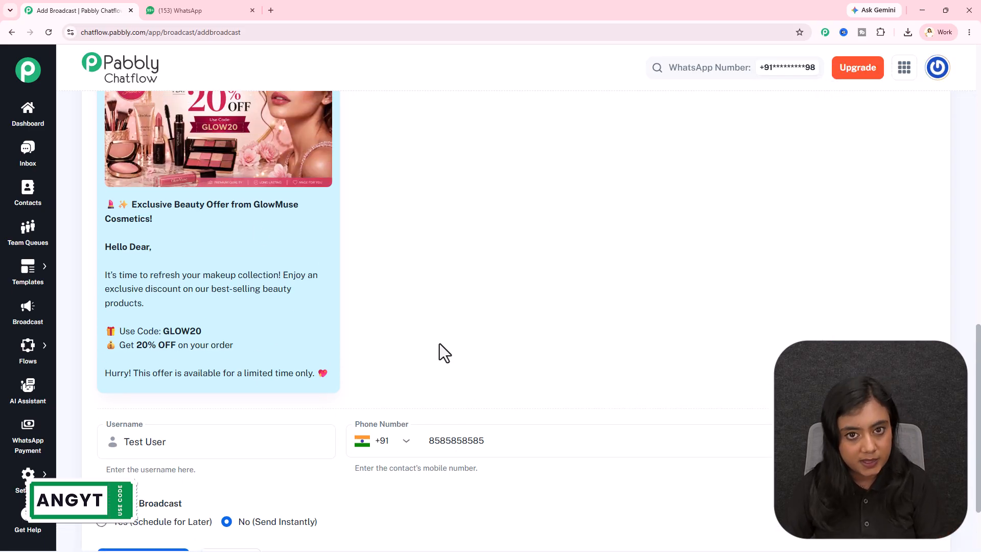
scroll(440, 343, down, 2)
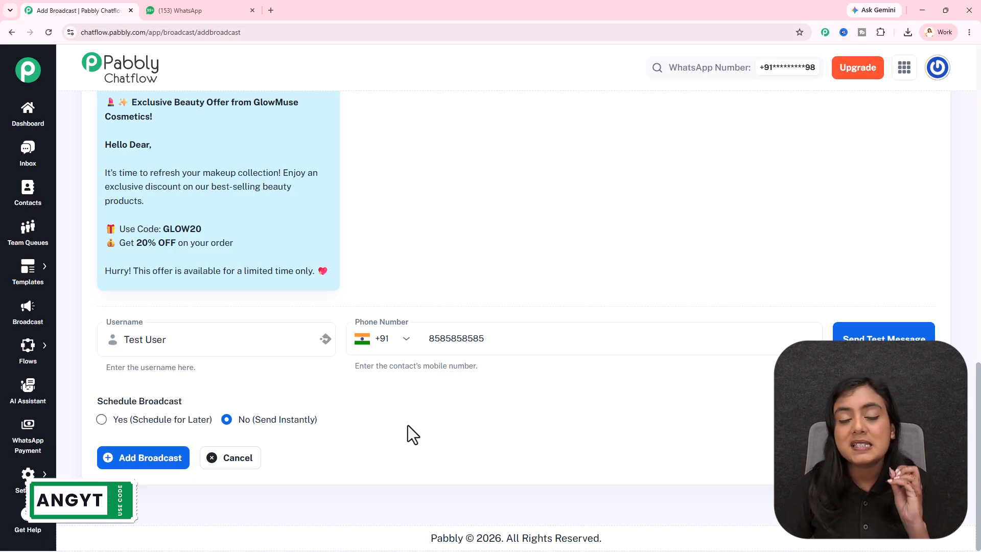
scroll(397, 291, up, 2)
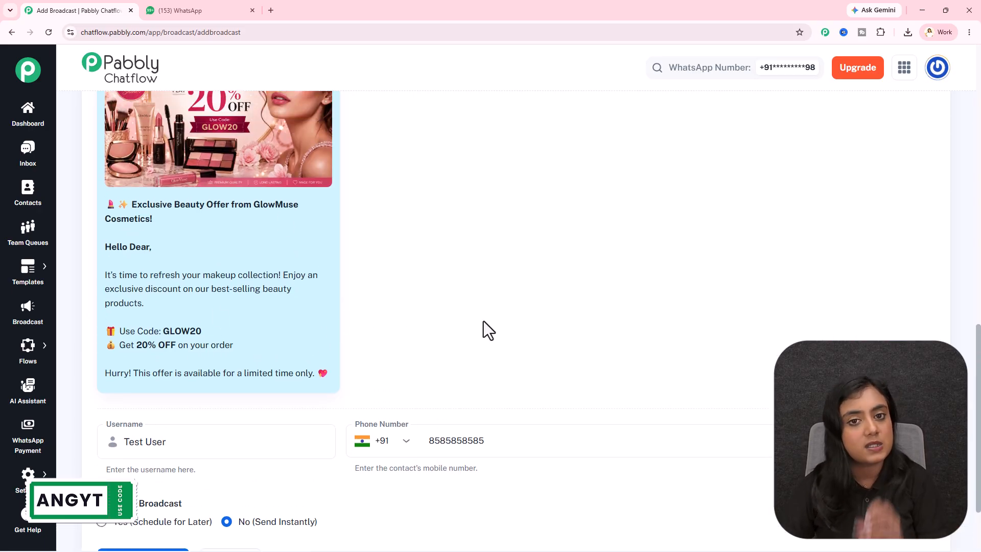
Schedule the broadcast to be sent on 06/25/2026 at 12:00 PM instead of instantly
scroll(483, 320, down, 2)
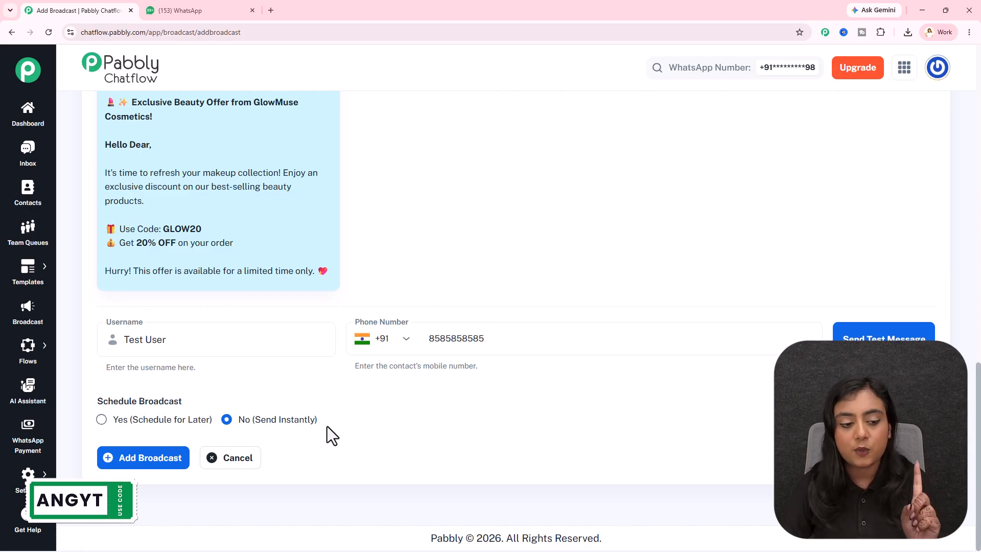
click(108, 425)
scroll(402, 429, down, 2)
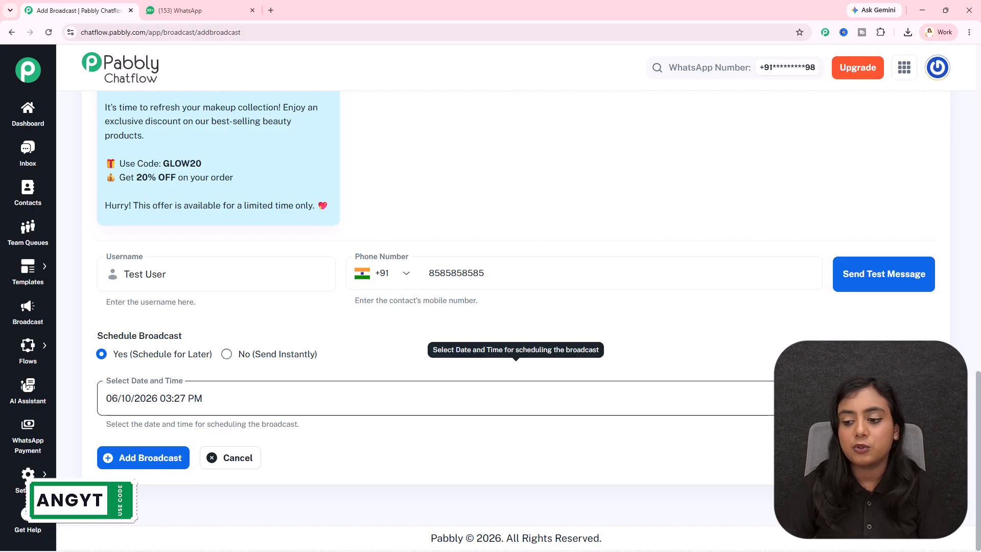
click(515, 399)
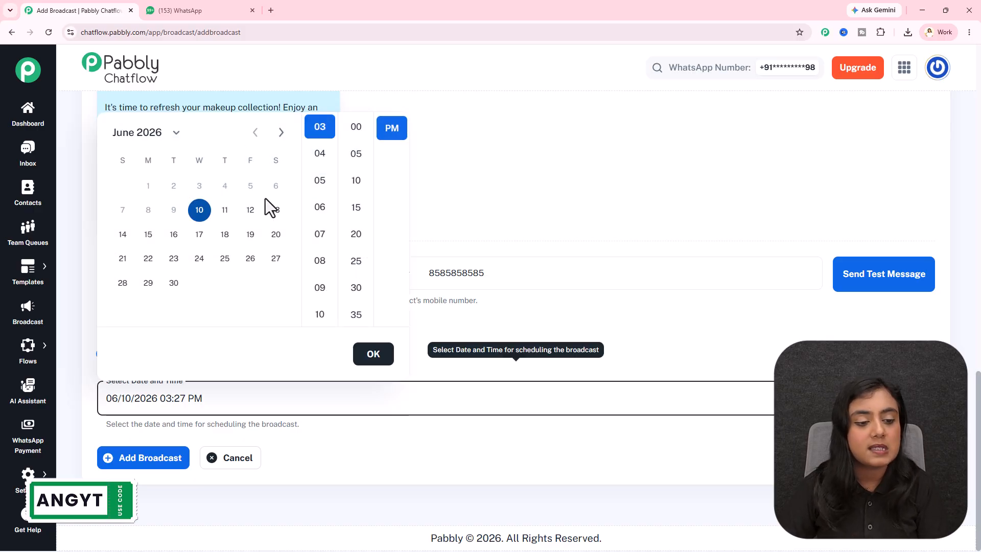
click(225, 259)
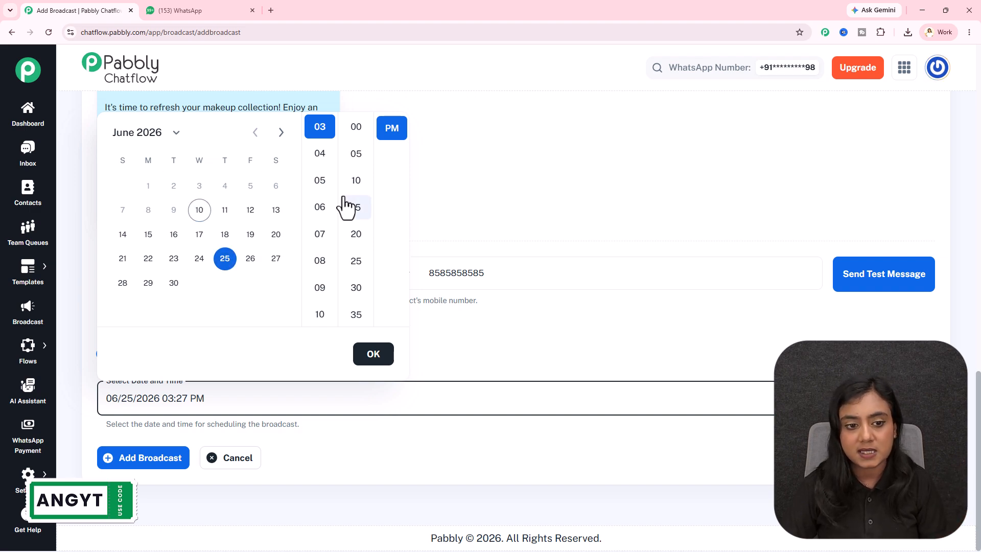
scroll(324, 204, up, 3)
click(320, 128)
click(356, 128)
click(372, 357)
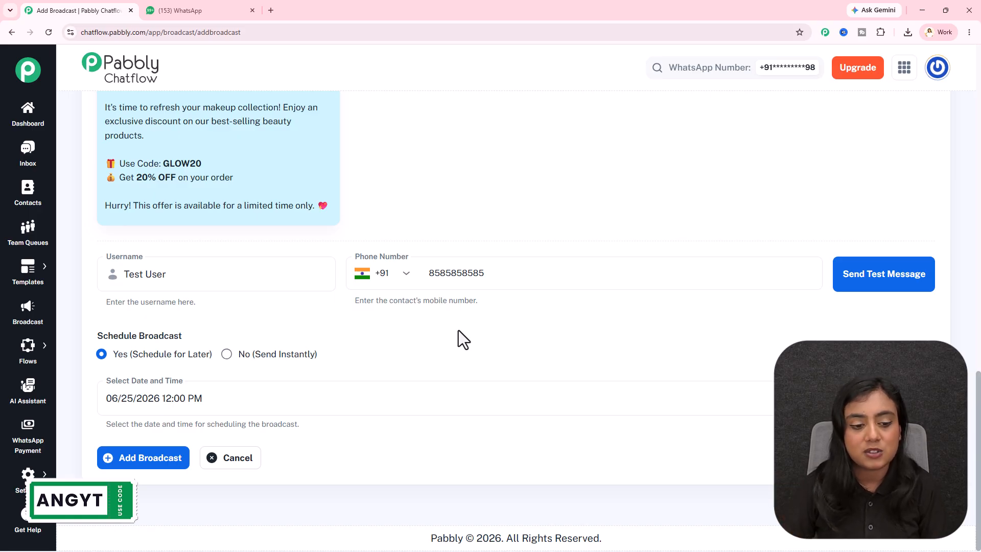
Add the scheduled broadcast and check its entry in the list of WhatsApp broadcast campaigns
click(164, 462)
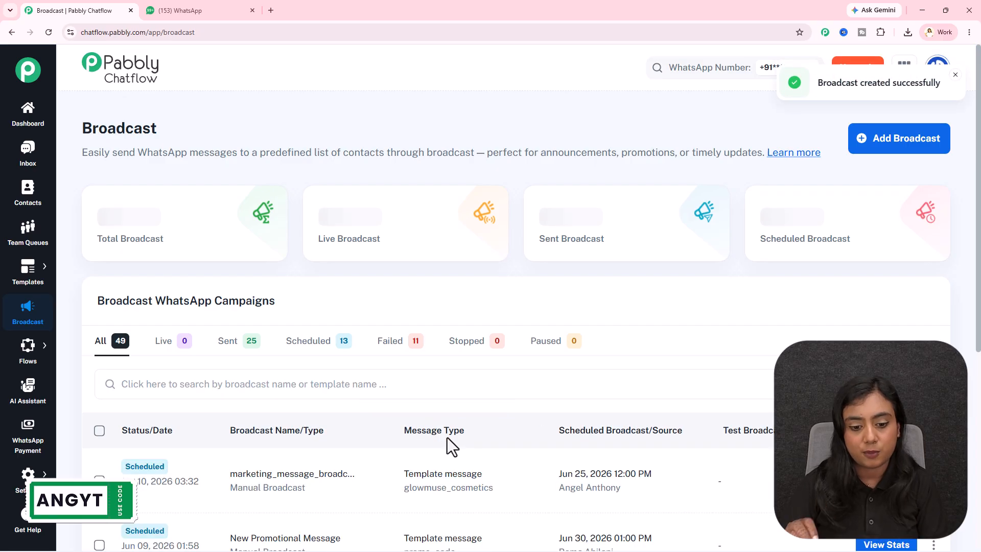
scroll(442, 439, down, 4)
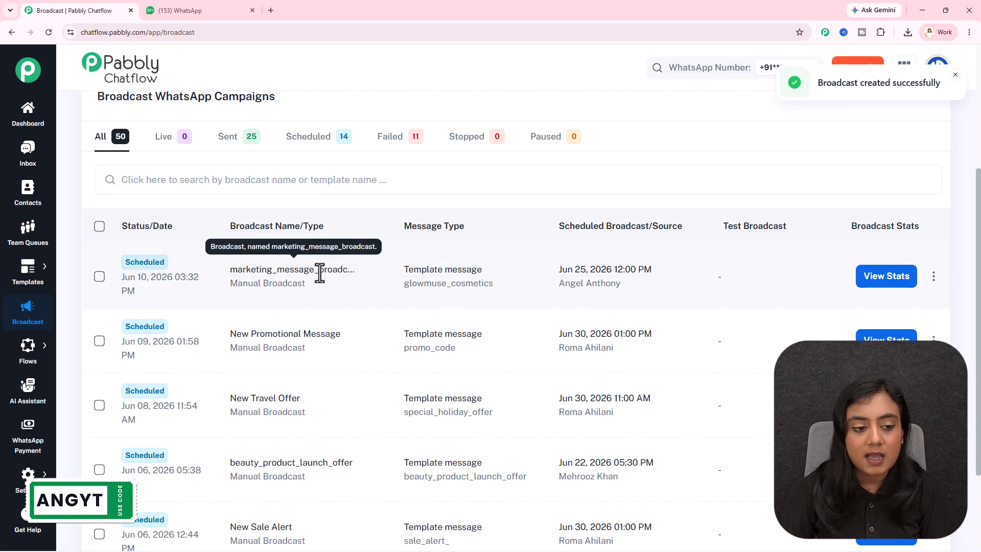
Check the scheduled date, status and glowmuse_cosmetics template preview of the marketing_message_broadcast entry, and close the preview
drag(558, 269, 655, 269)
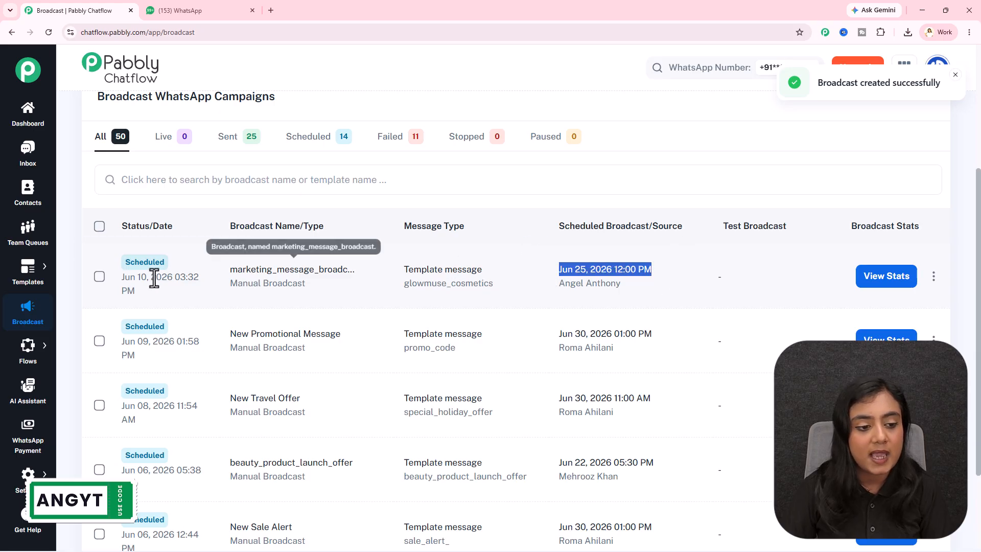
drag(122, 277, 140, 290)
click(192, 277)
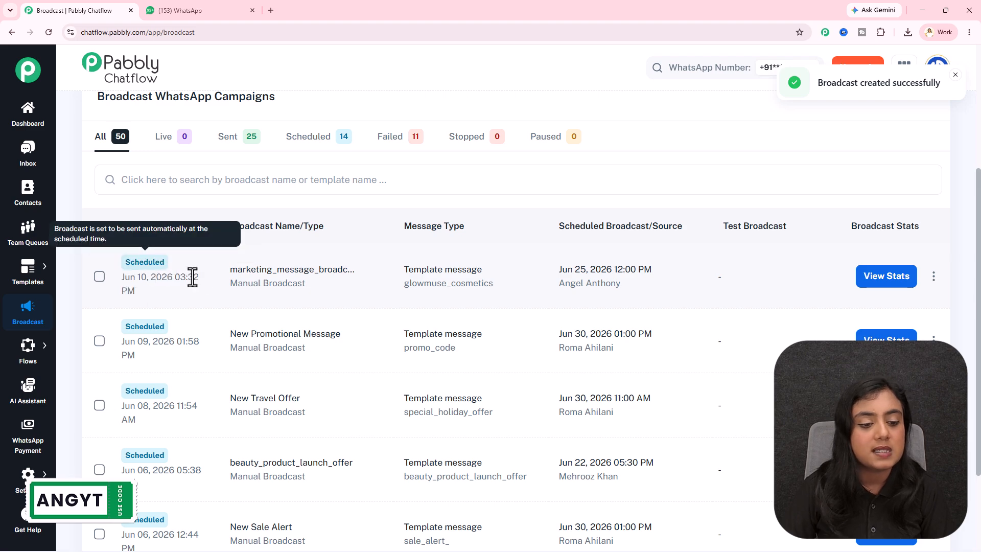
click(438, 284)
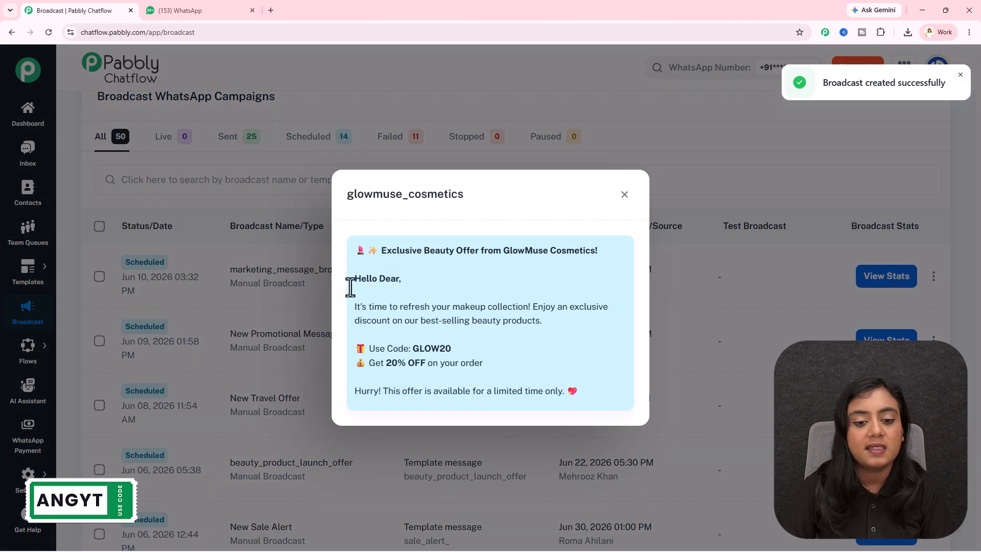
click(624, 194)
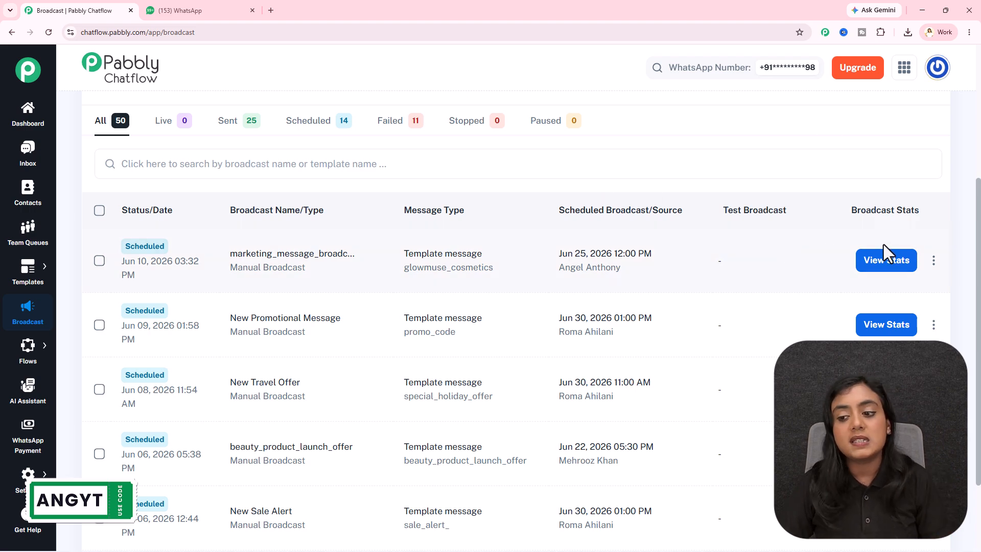
View the broadcast report of marketing_message_broadcast, close it and review the broadcast summary figures
click(890, 263)
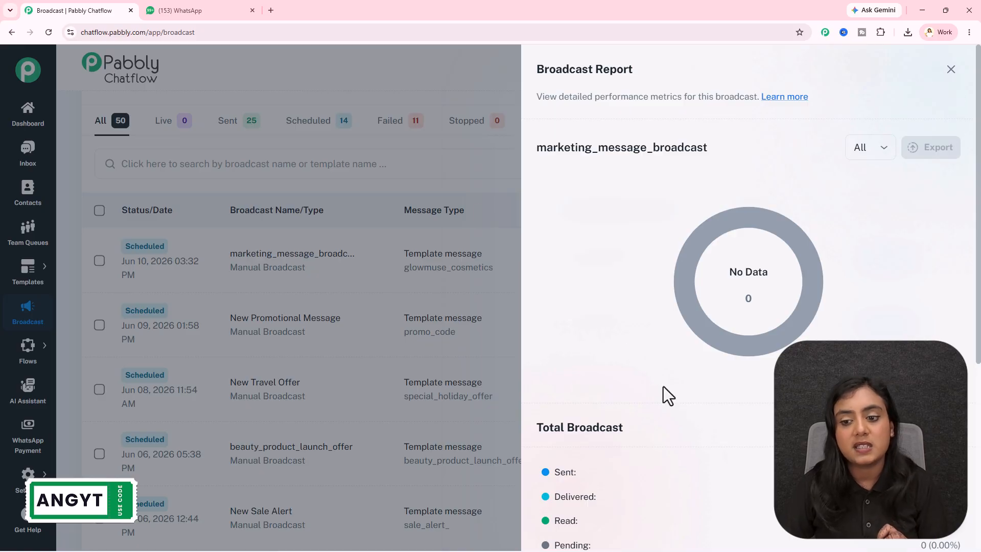
click(951, 69)
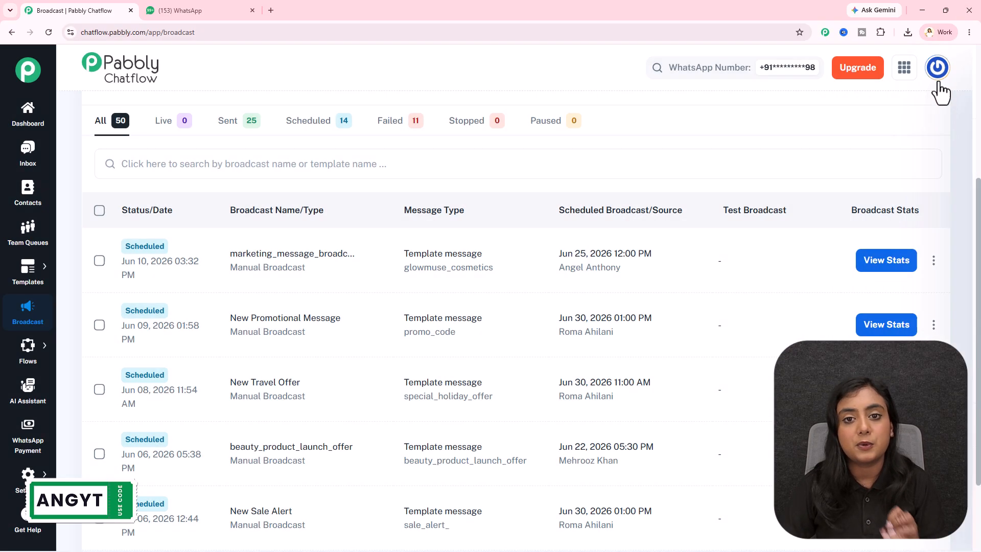
scroll(779, 212, up, 4)
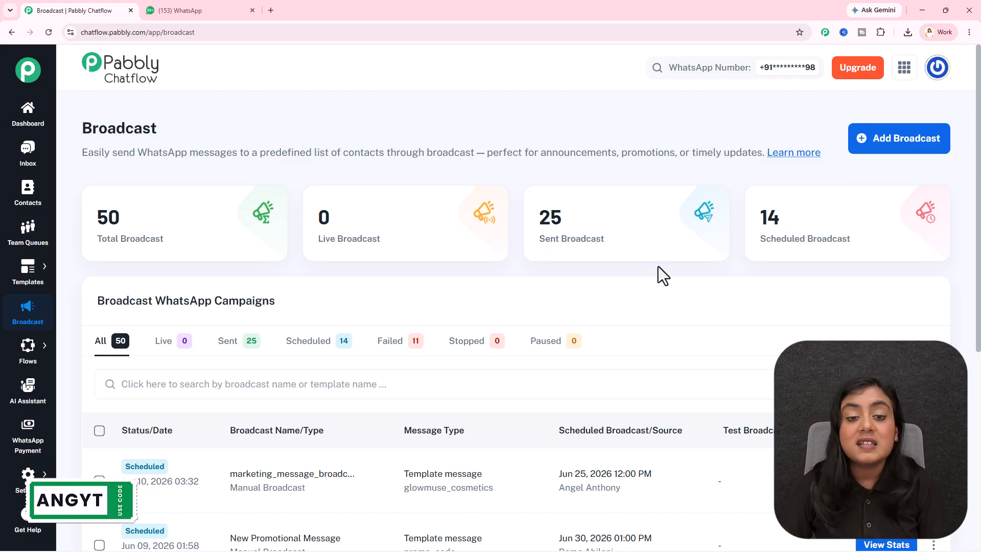
mouse_move(581, 233)
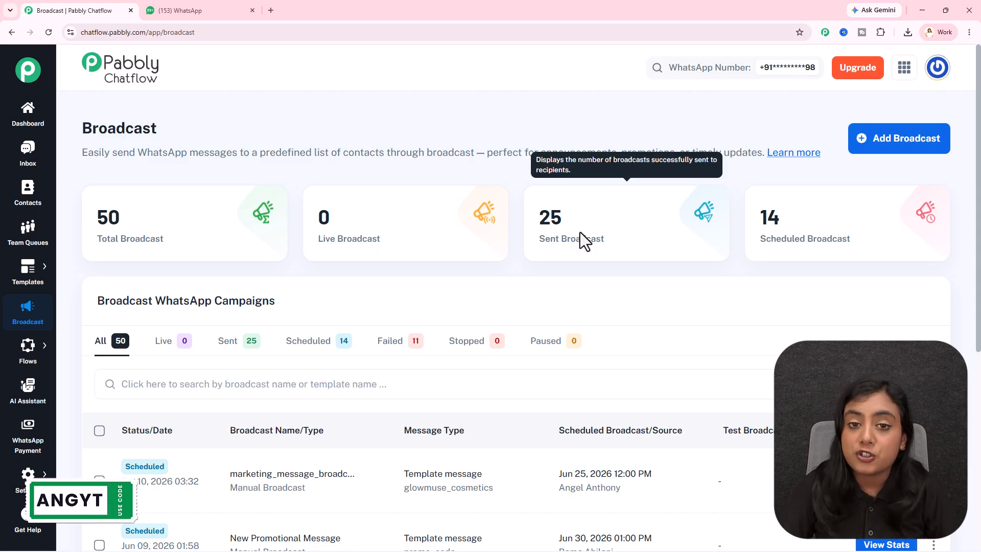
Review the delivered GlowMuse Cosmetics offer in the WhatsApp chat and return to the Pabbly Chatflow broadcast page
click(185, 10)
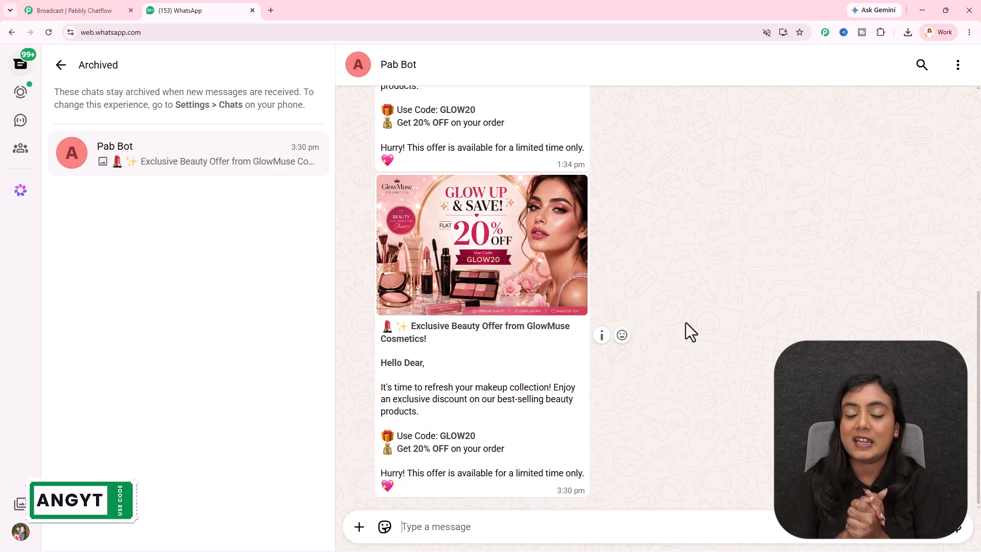
click(64, 11)
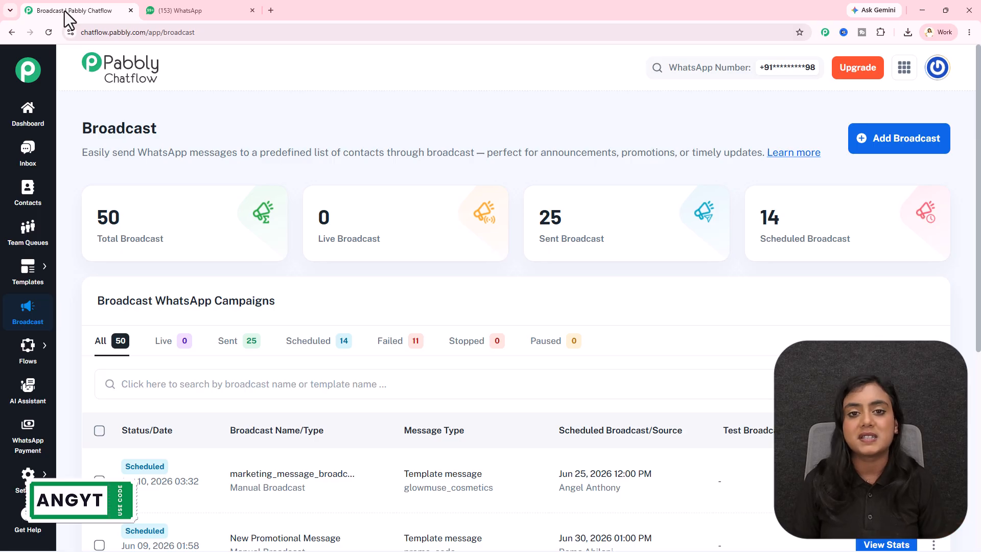